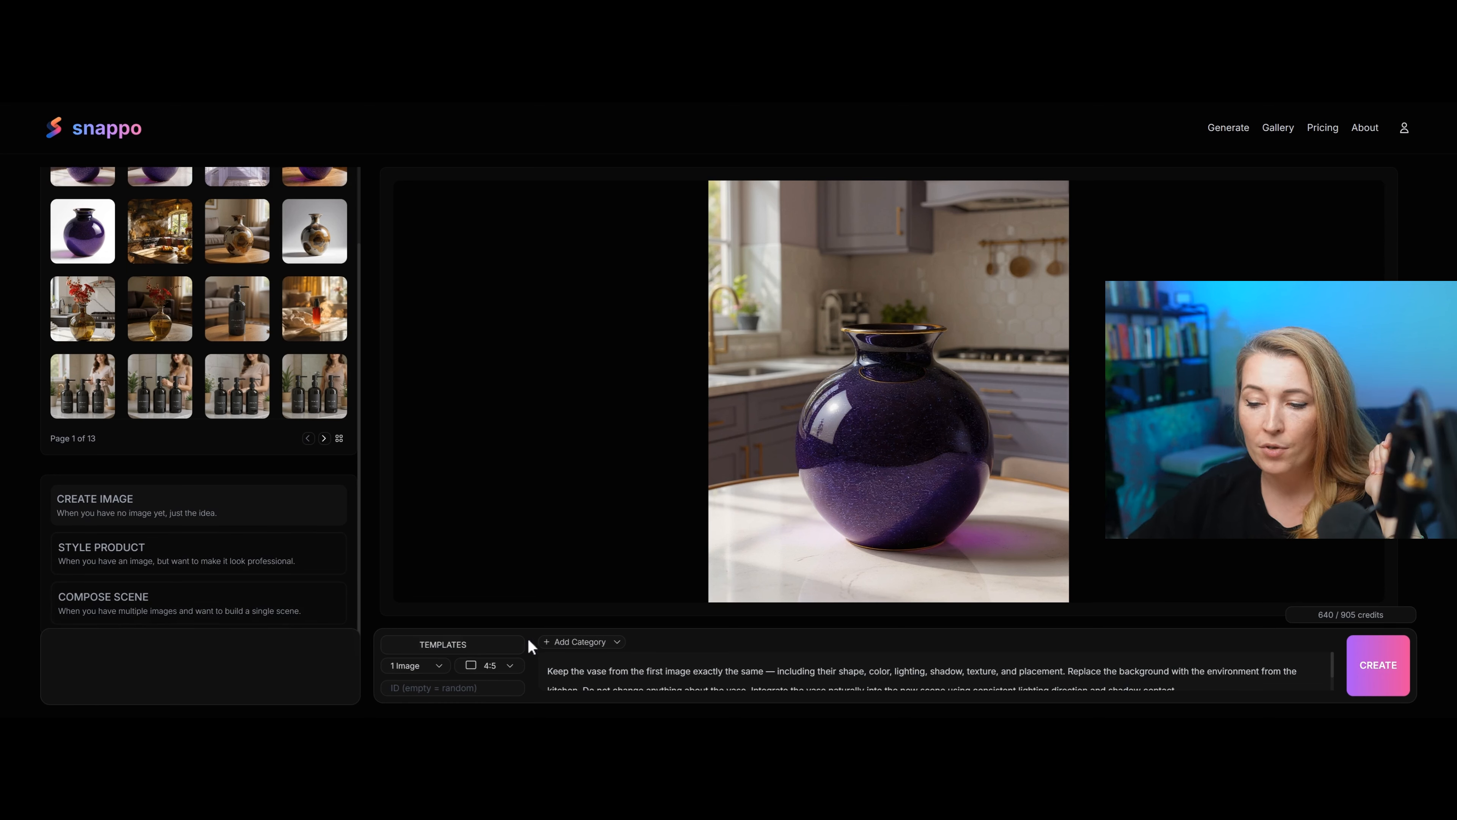
# Step: Load the Product on White template as the image prompt
pyautogui.click(485, 651)
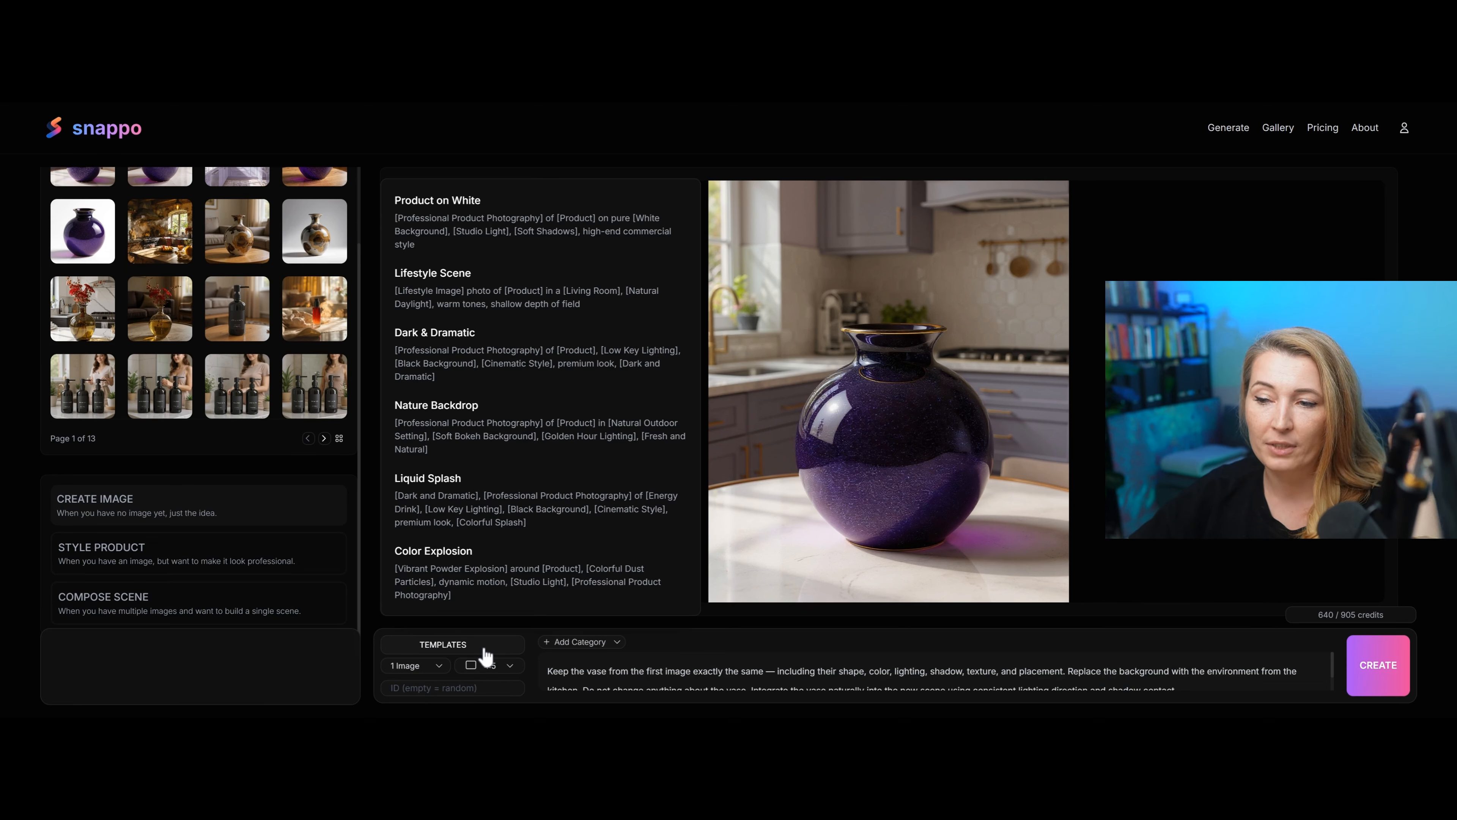
pyautogui.click(568, 232)
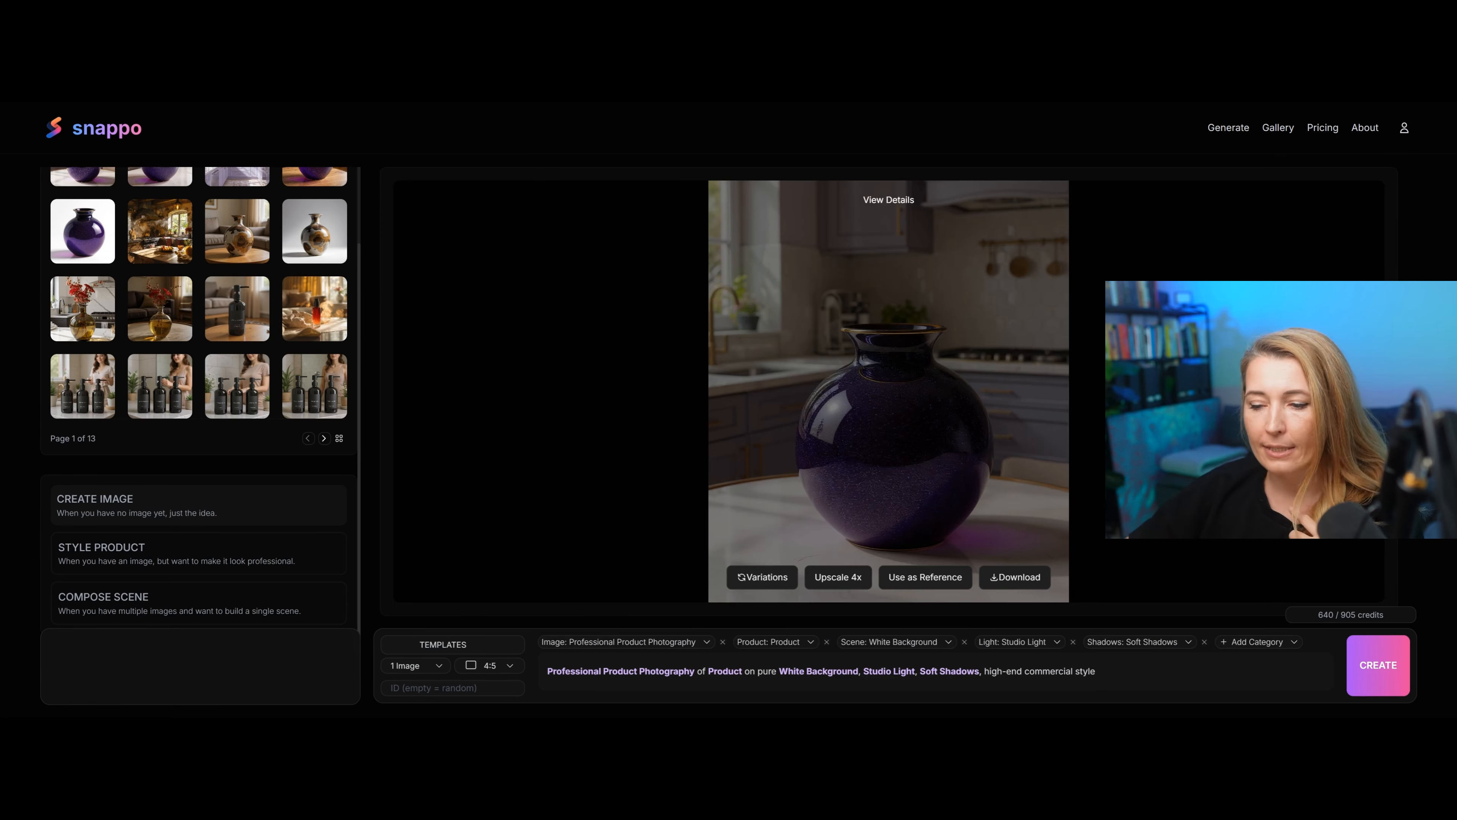
pyautogui.click(494, 647)
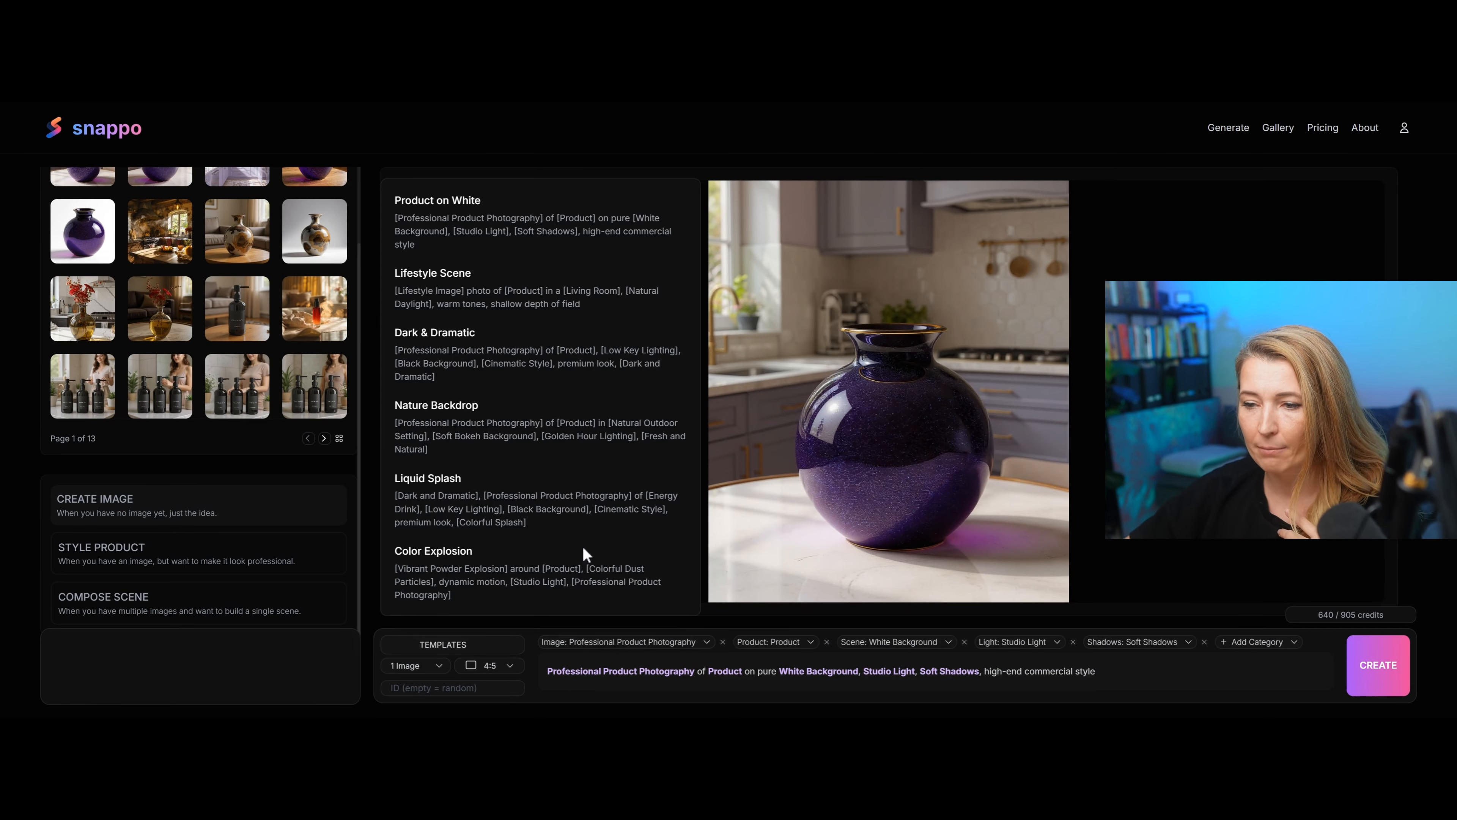
pyautogui.click(577, 232)
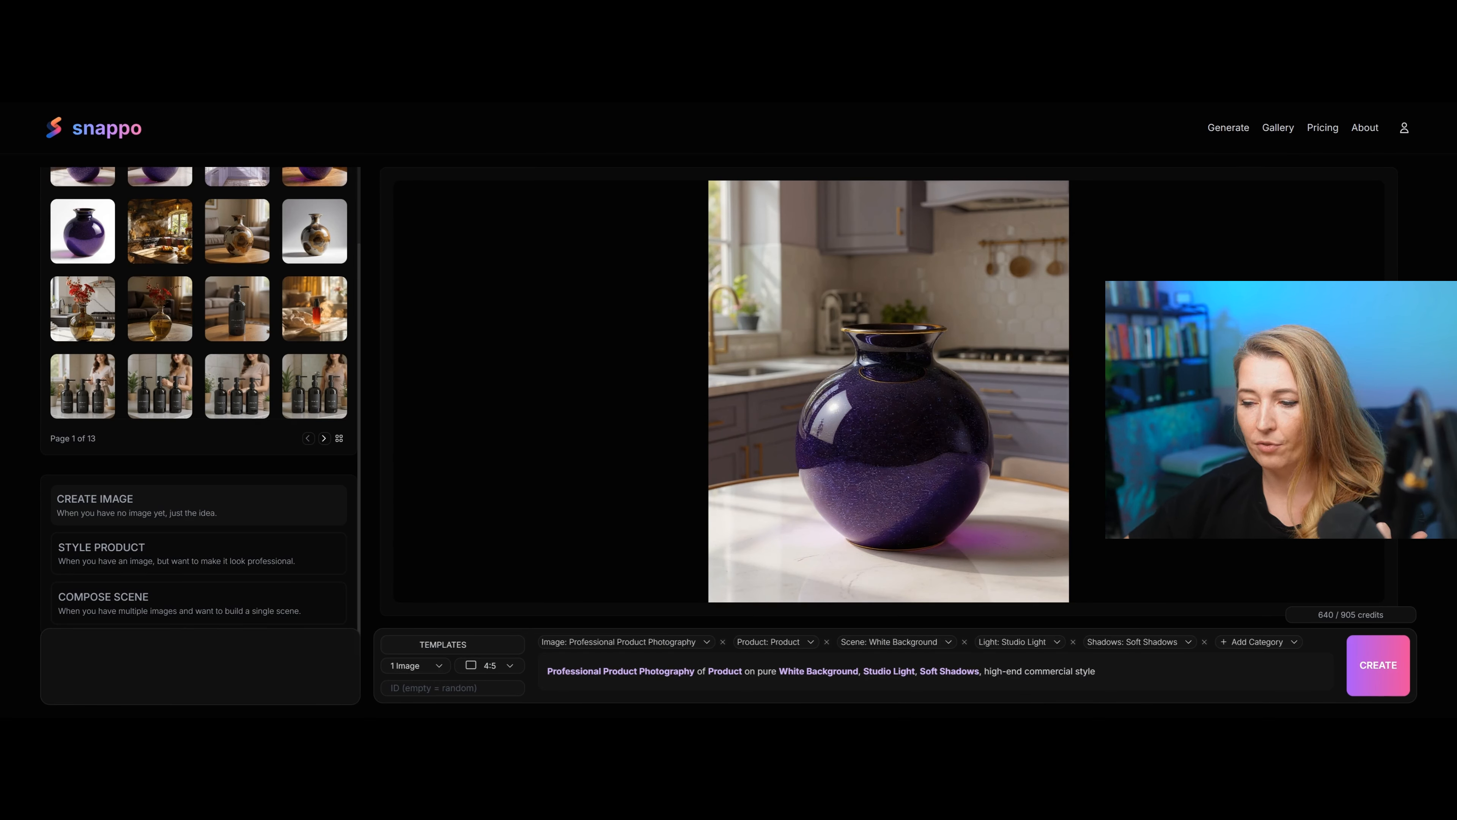
# Step: Set the prompt's product to Vase and generate the image
pyautogui.click(810, 643)
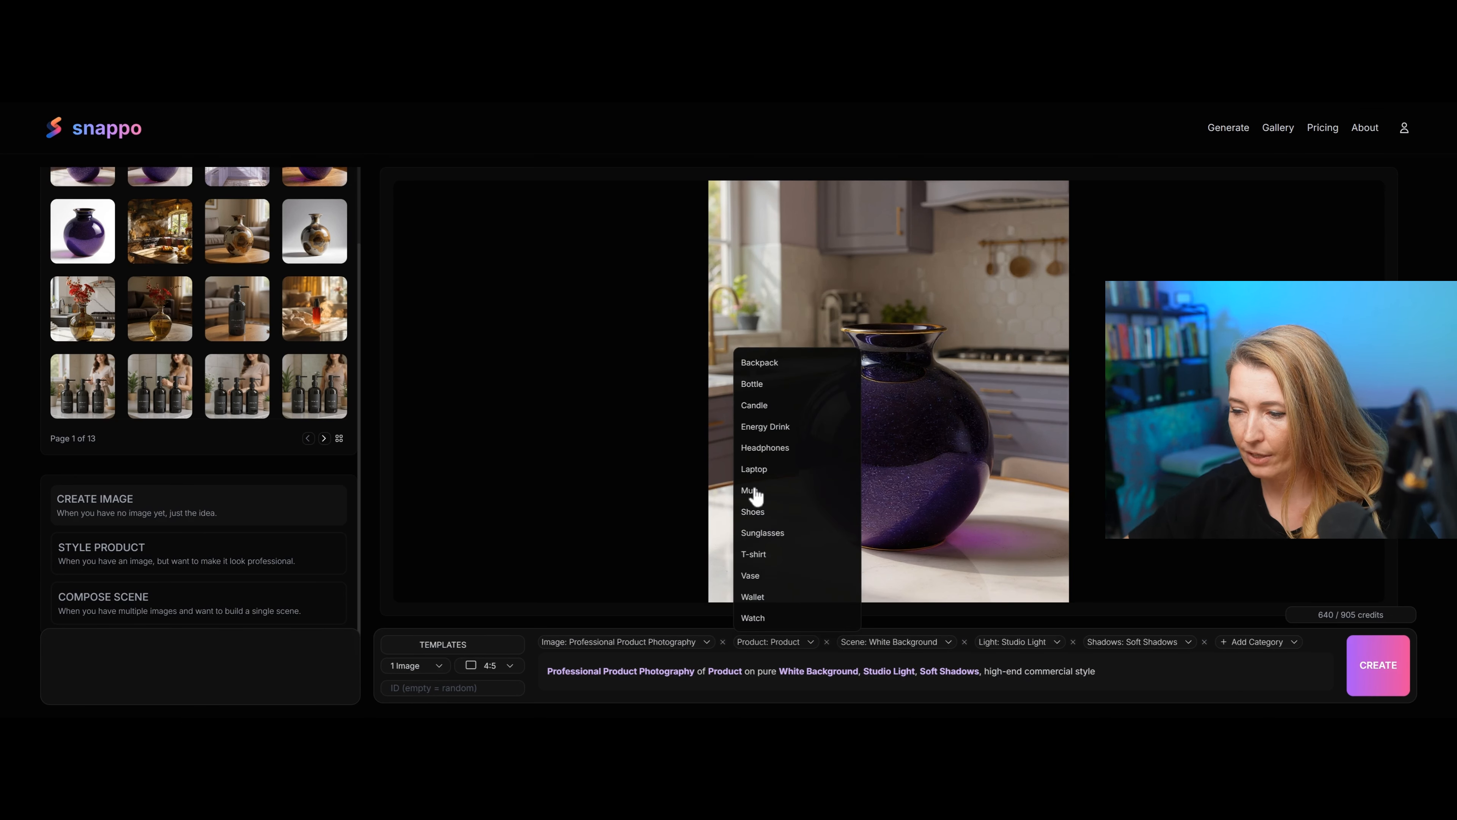
pyautogui.click(769, 576)
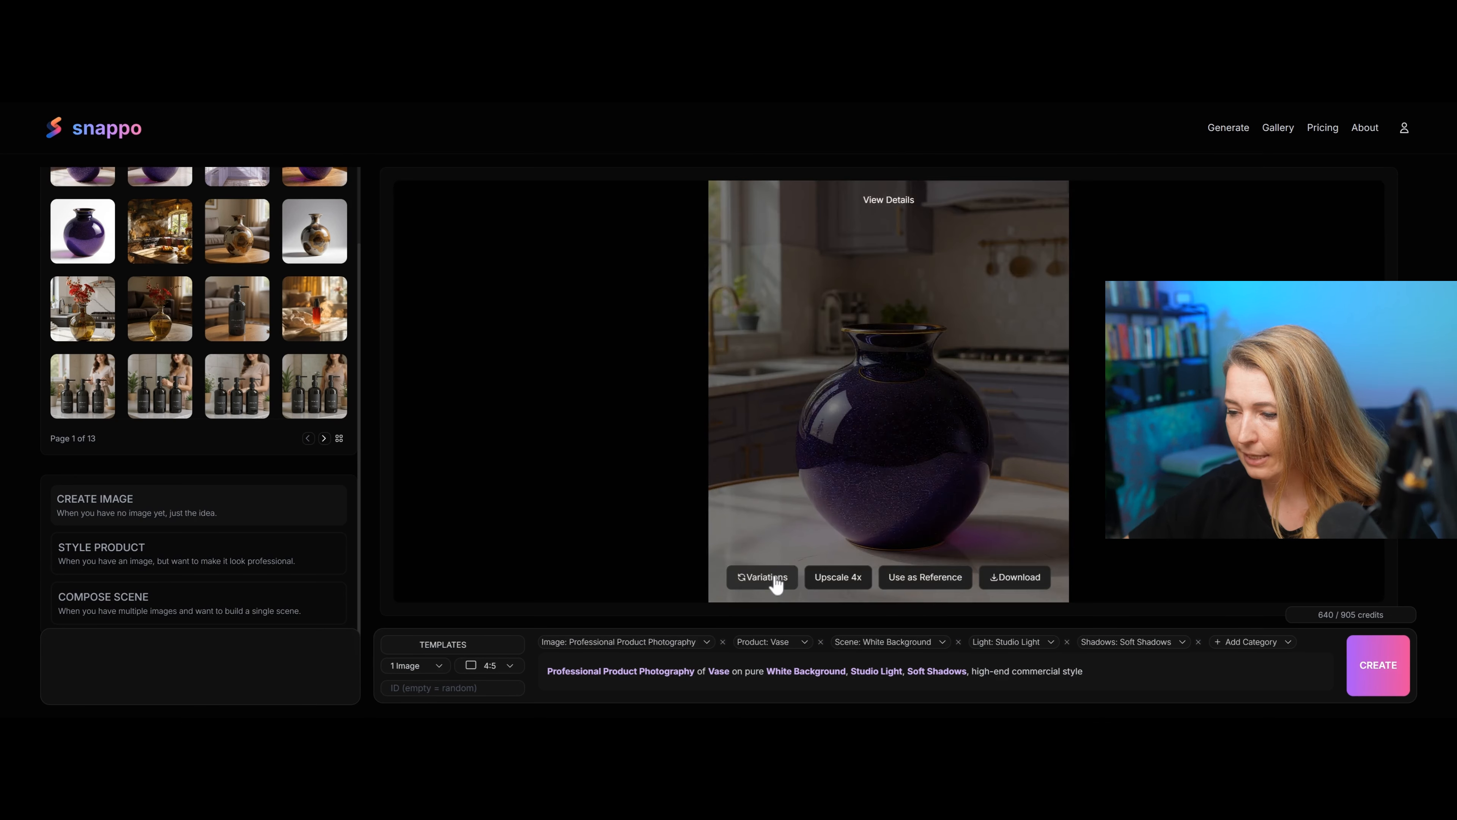
pyautogui.click(1357, 683)
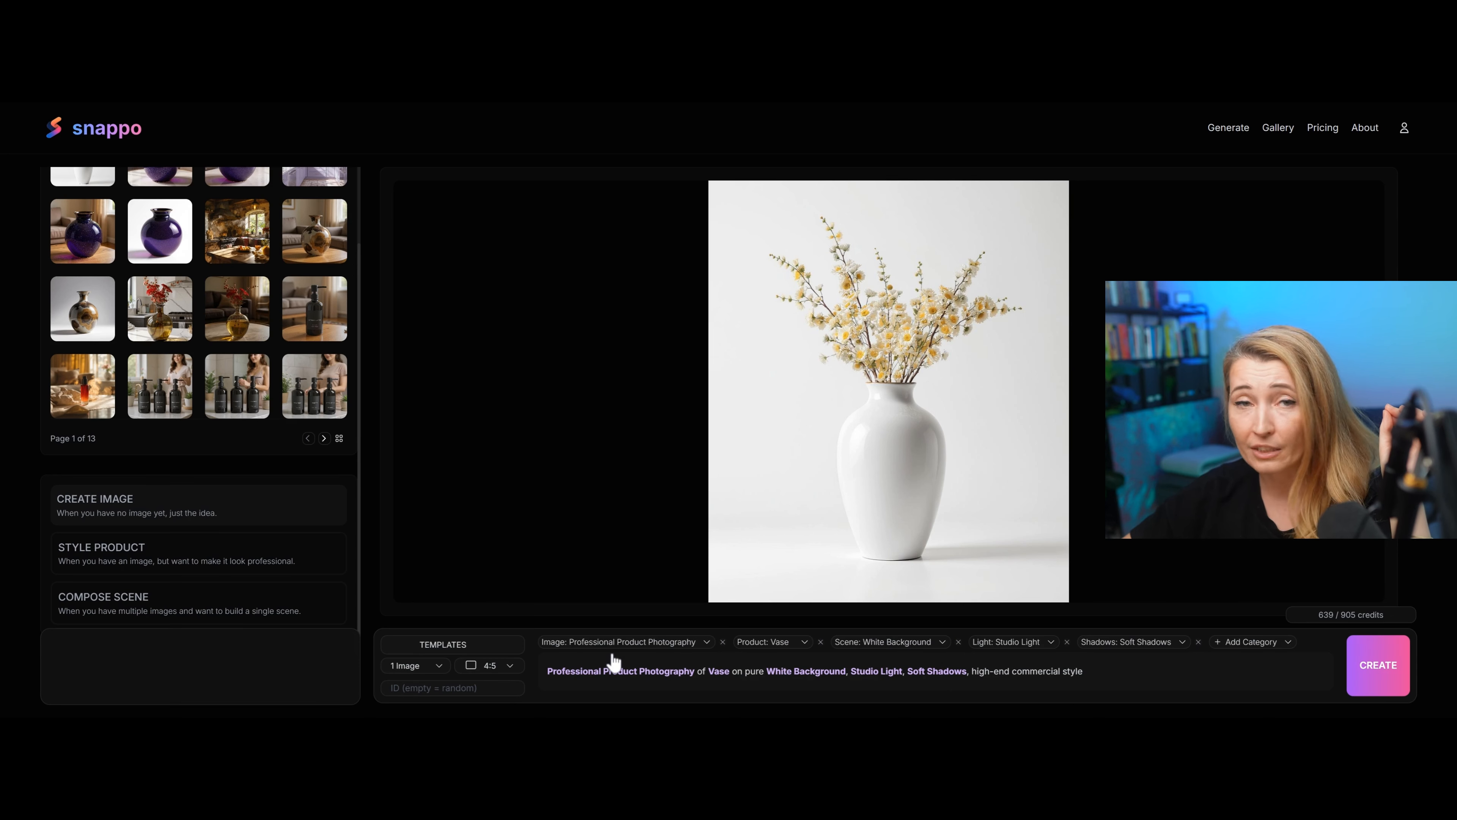
# Step: Load the Lifestyle Scene template, replace Product with "vase" in the prompt, and generate the living room image
pyautogui.click(512, 649)
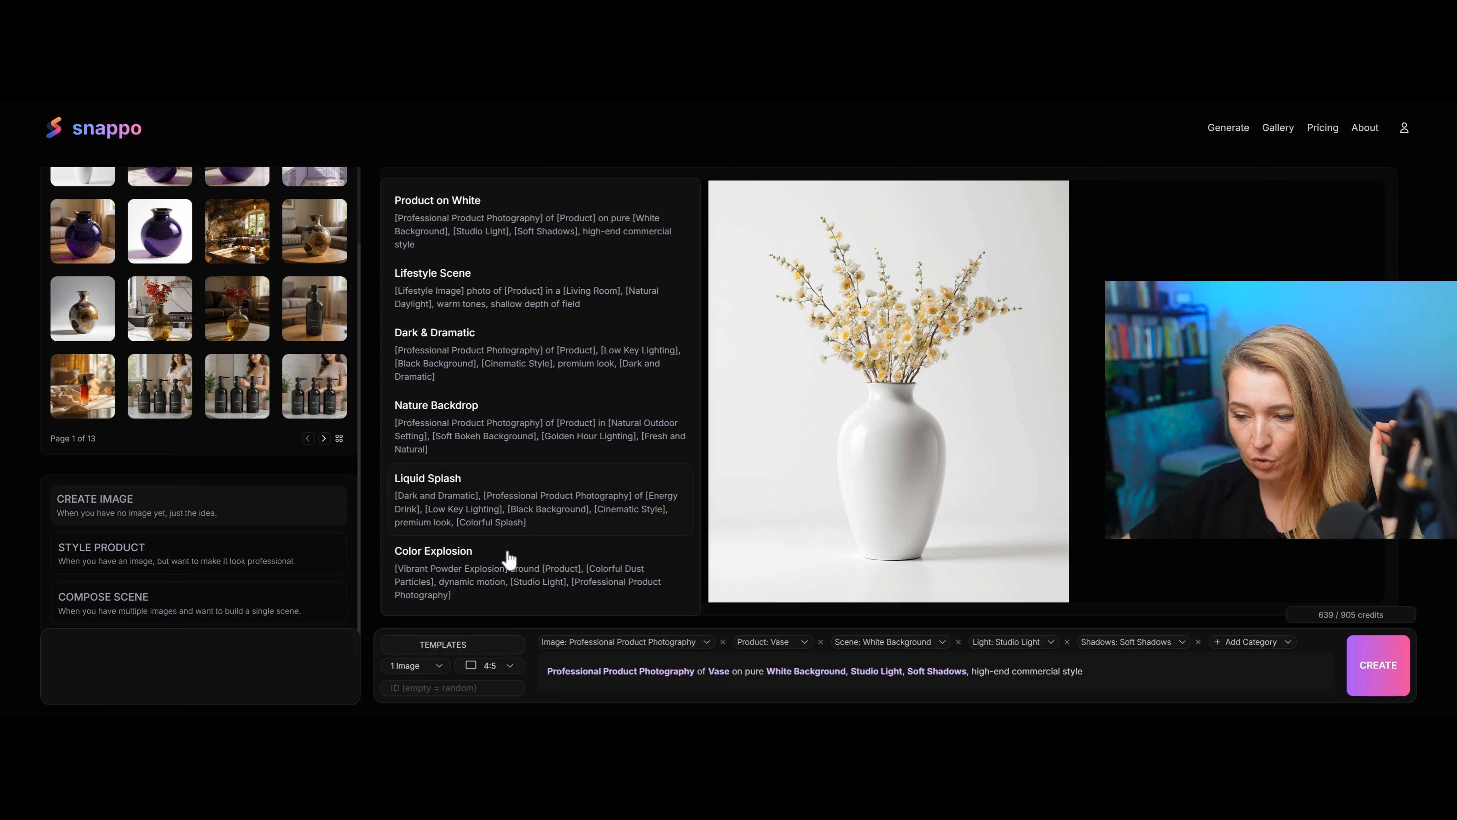
pyautogui.click(1162, 692)
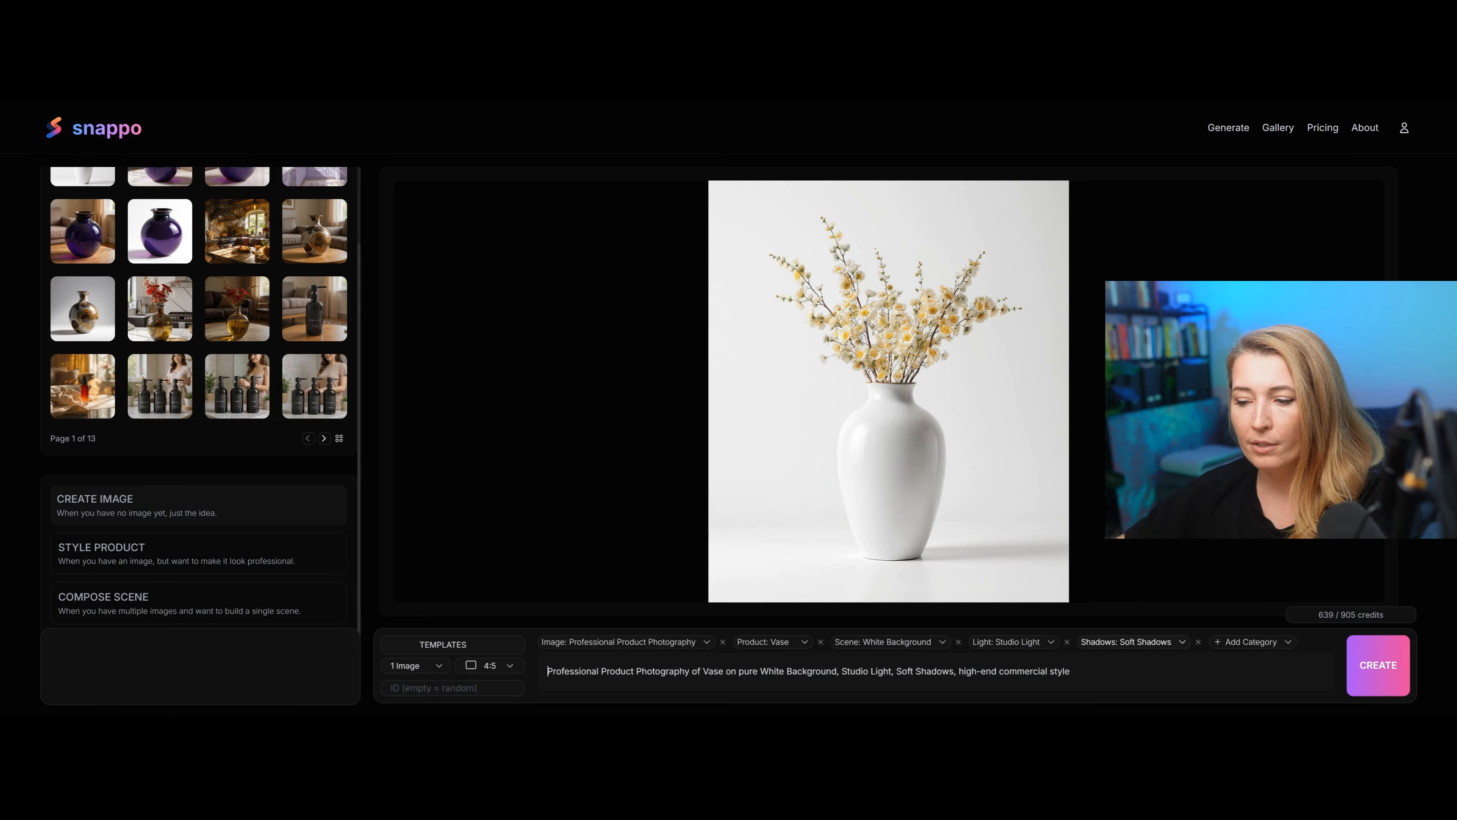
pyautogui.click(479, 648)
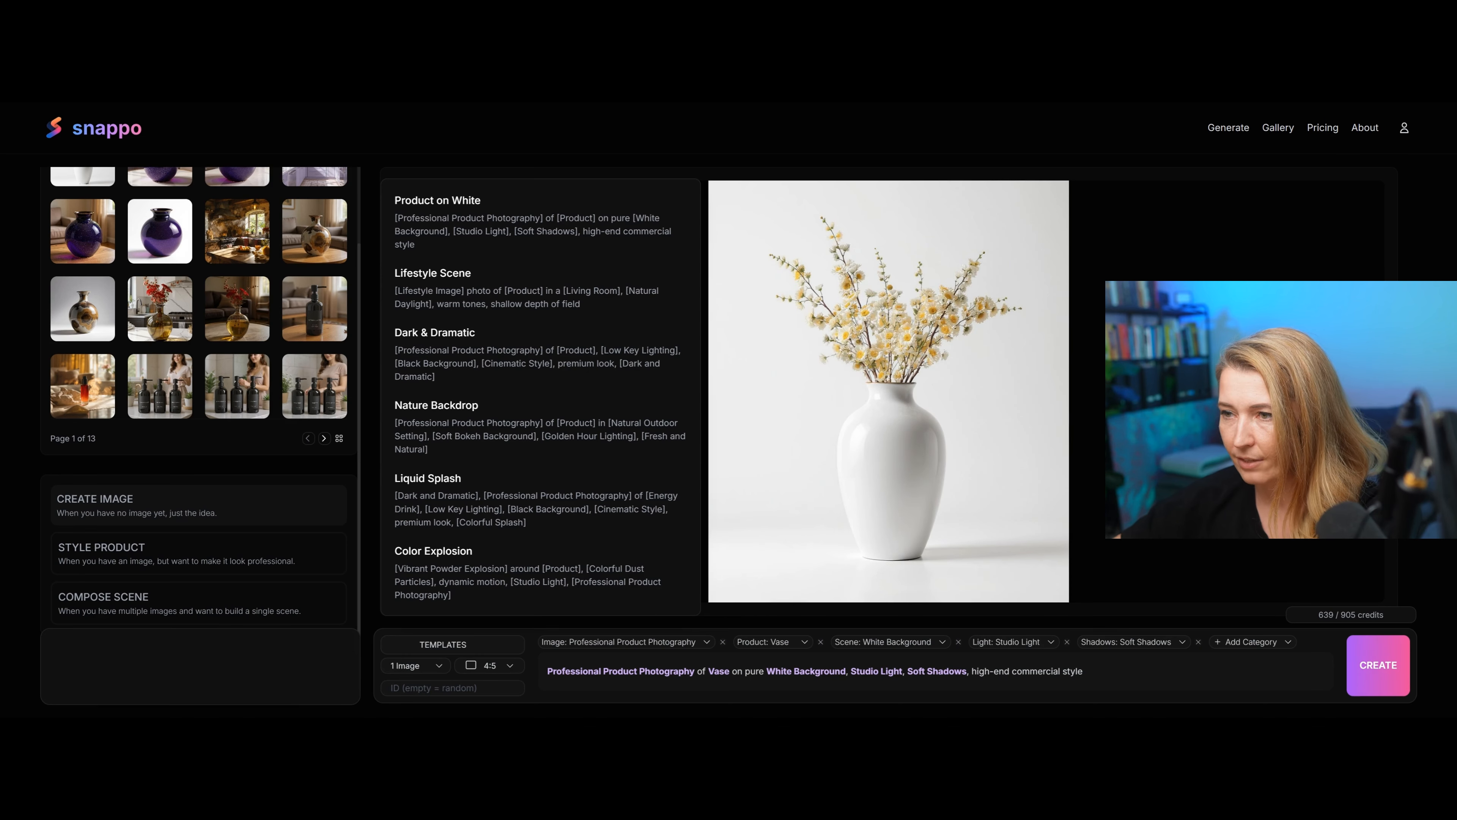
pyautogui.click(591, 306)
pyautogui.doubleClick(673, 673)
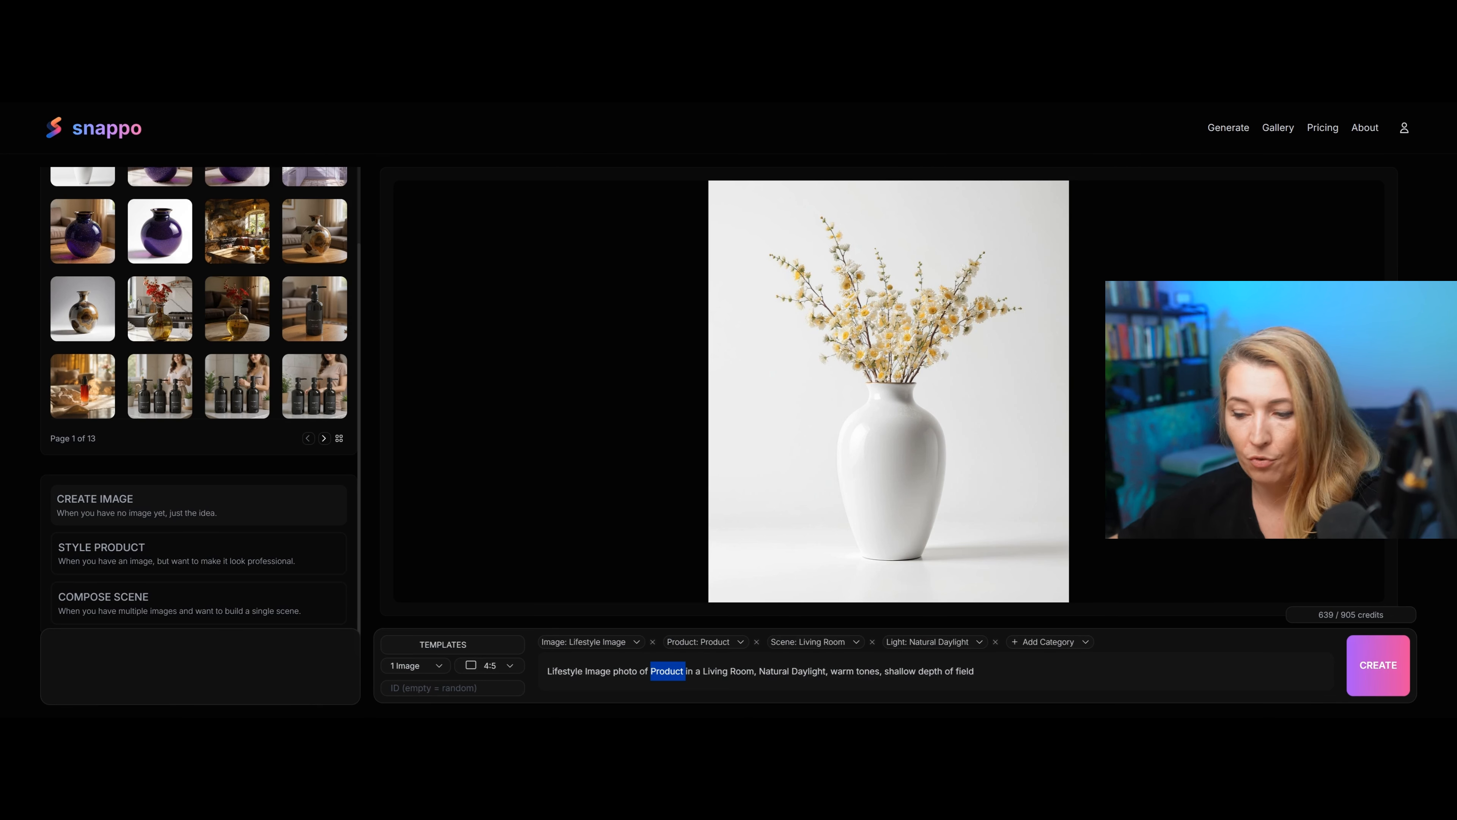
pyautogui.write('vase')
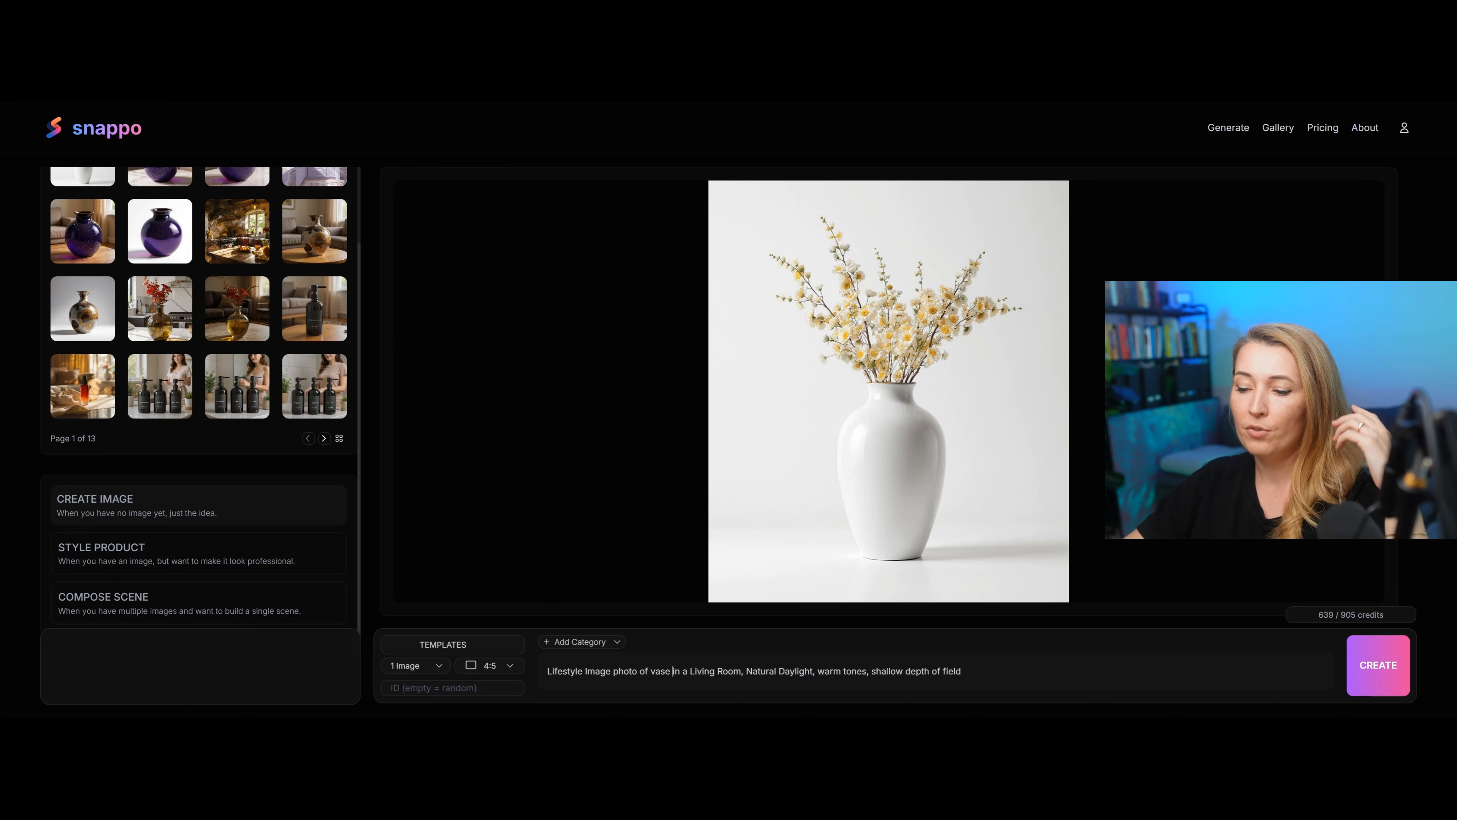
pyautogui.click(1376, 679)
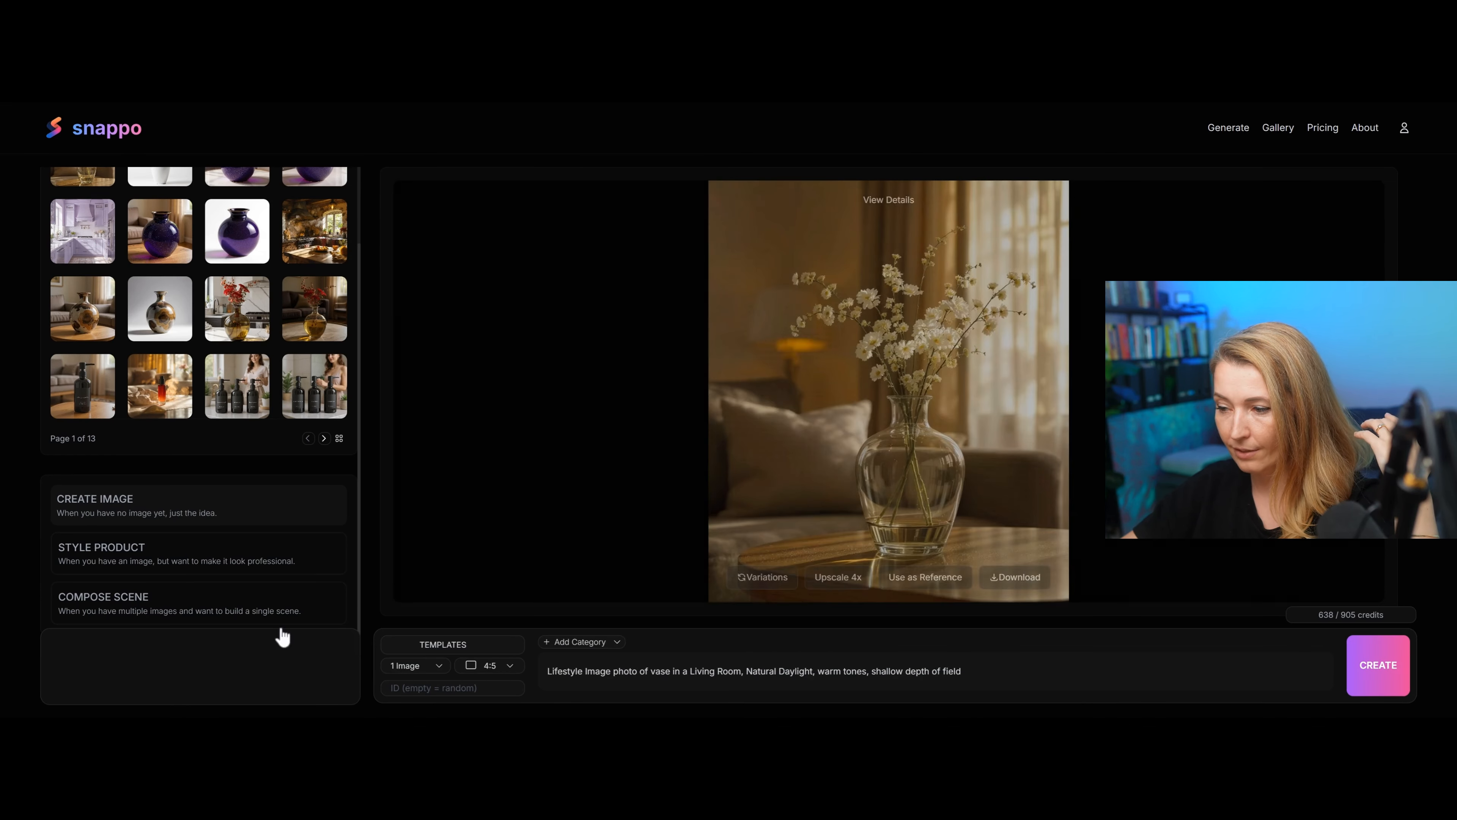
# Step: Set the output to 3 images, review the aspect ratio options, and generate the living room vase prompt again
pyautogui.click(429, 675)
pyautogui.click(411, 474)
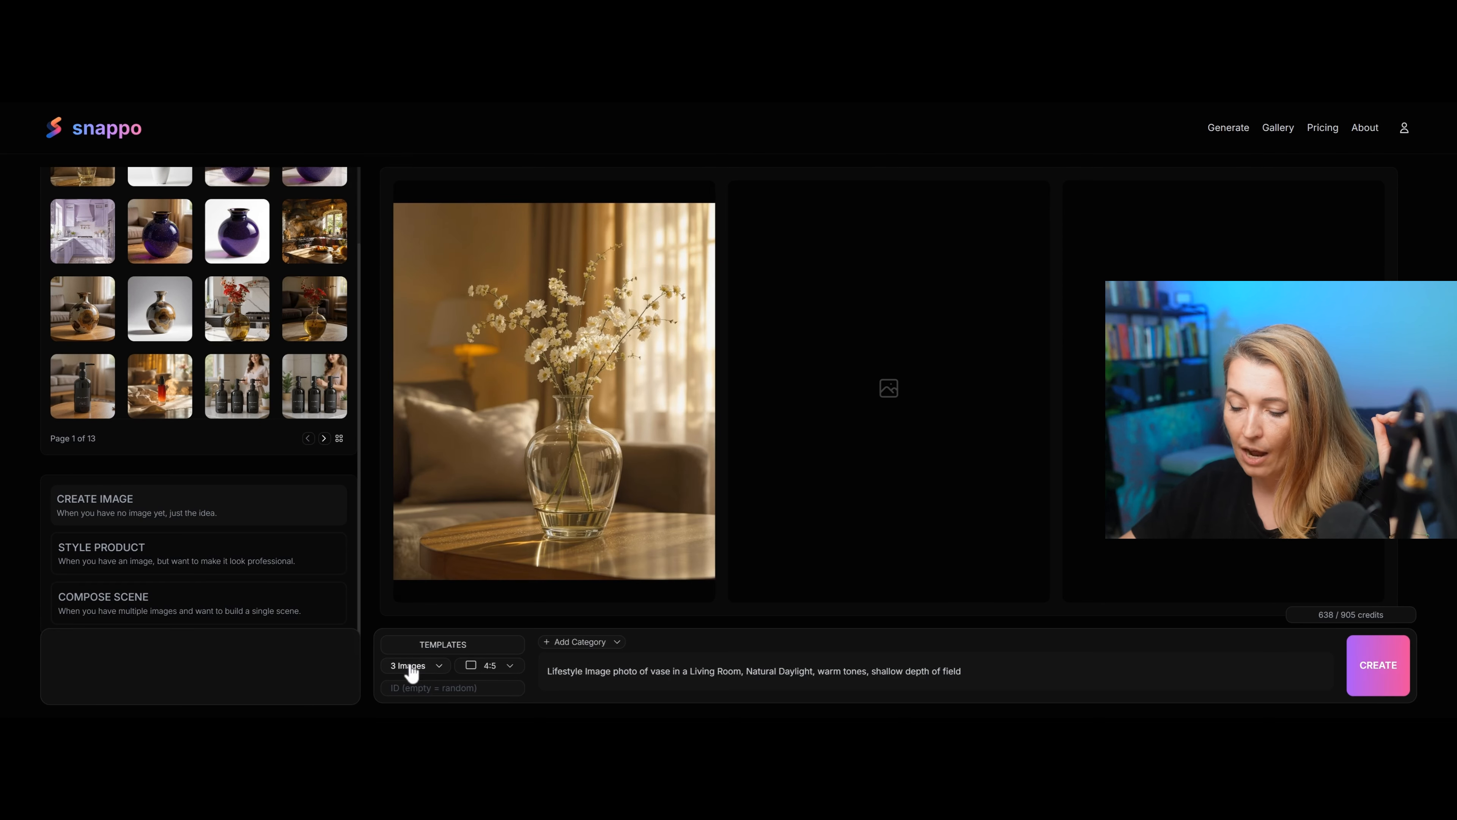
pyautogui.click(509, 667)
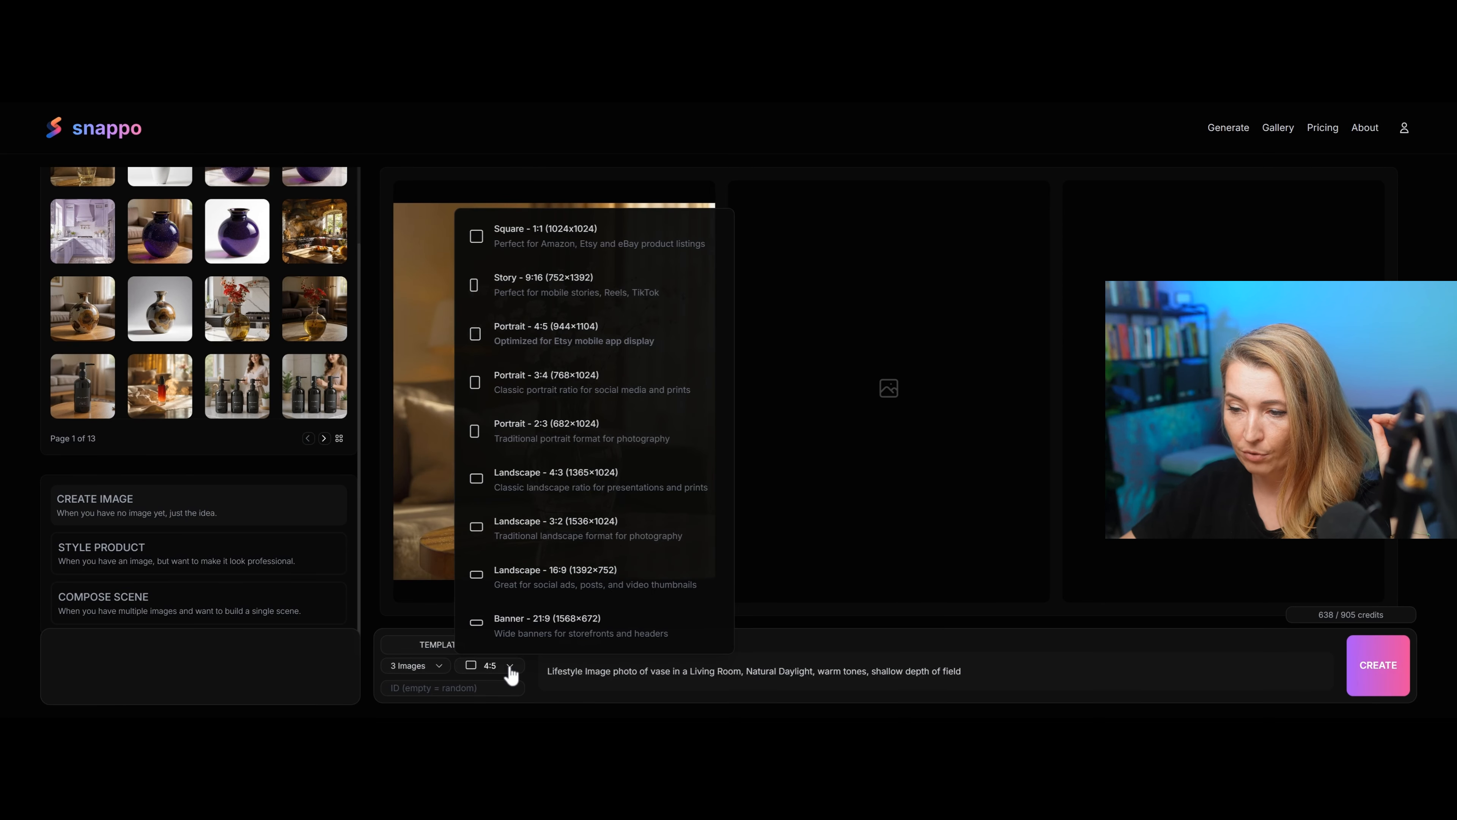
pyautogui.click(1380, 685)
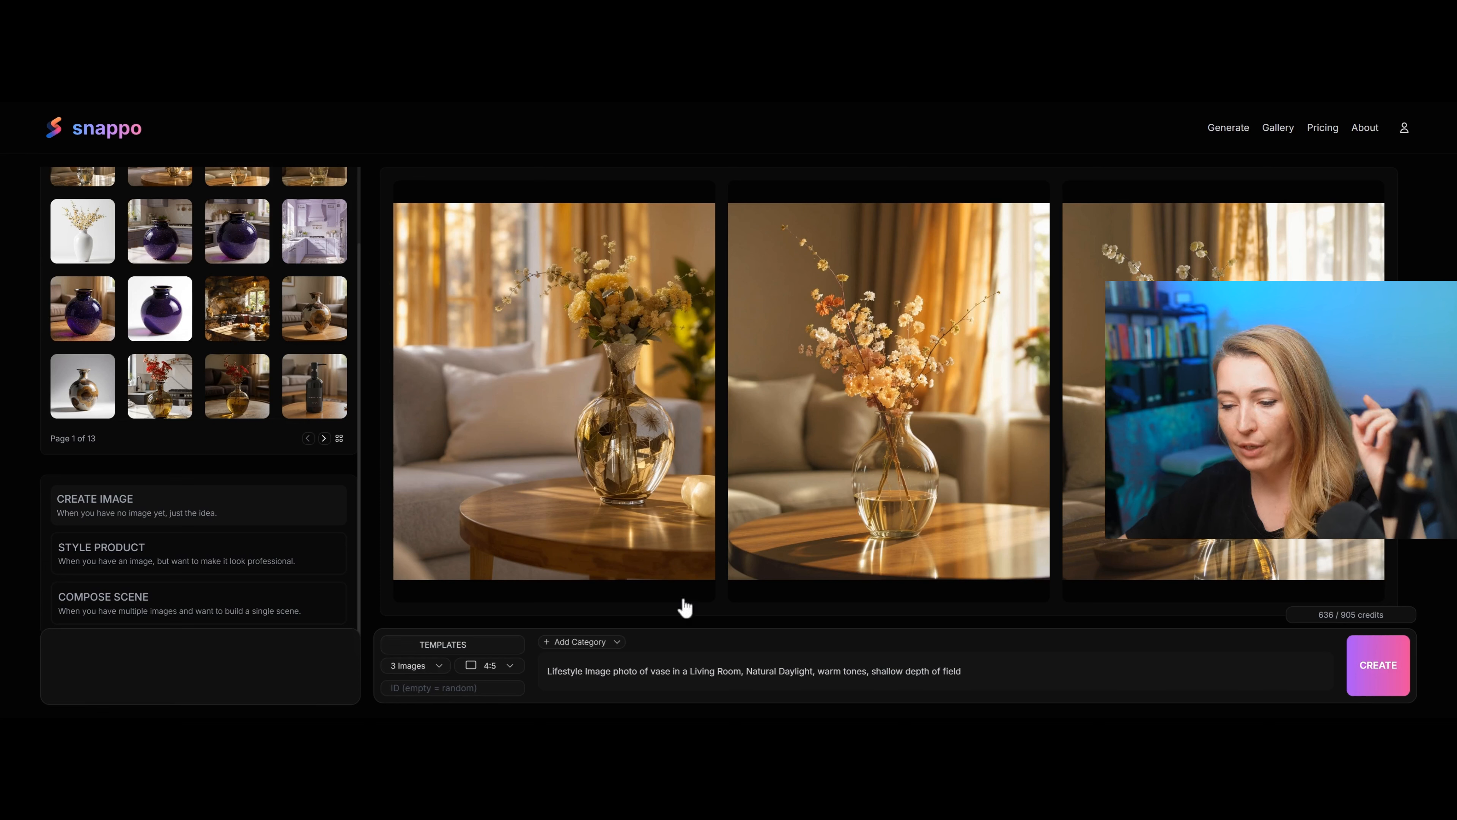
# Step: Load the Dark & Dramatic template and generate one product image from it
pyautogui.click(416, 667)
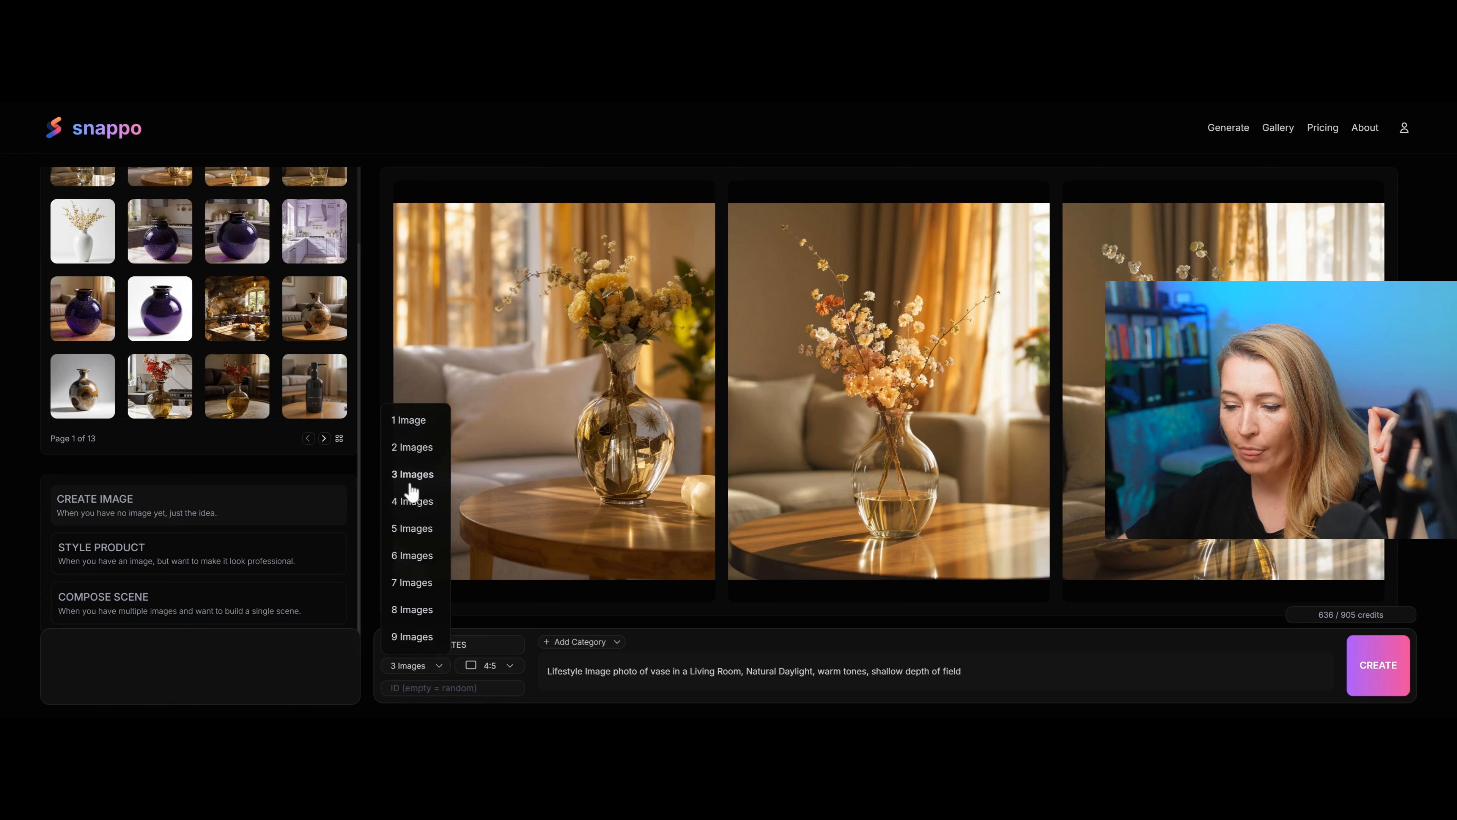
pyautogui.click(1071, 688)
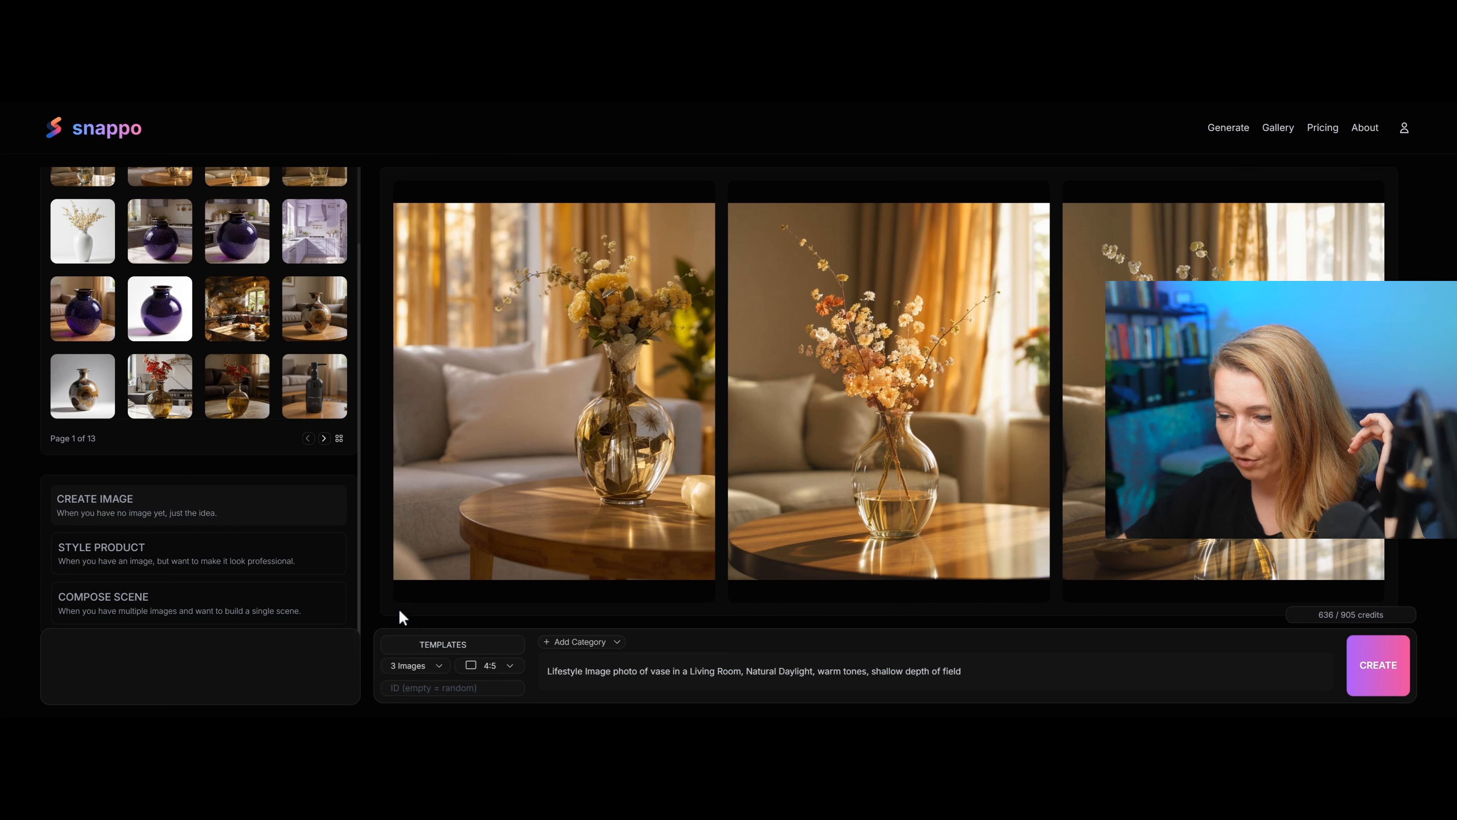
pyautogui.click(462, 645)
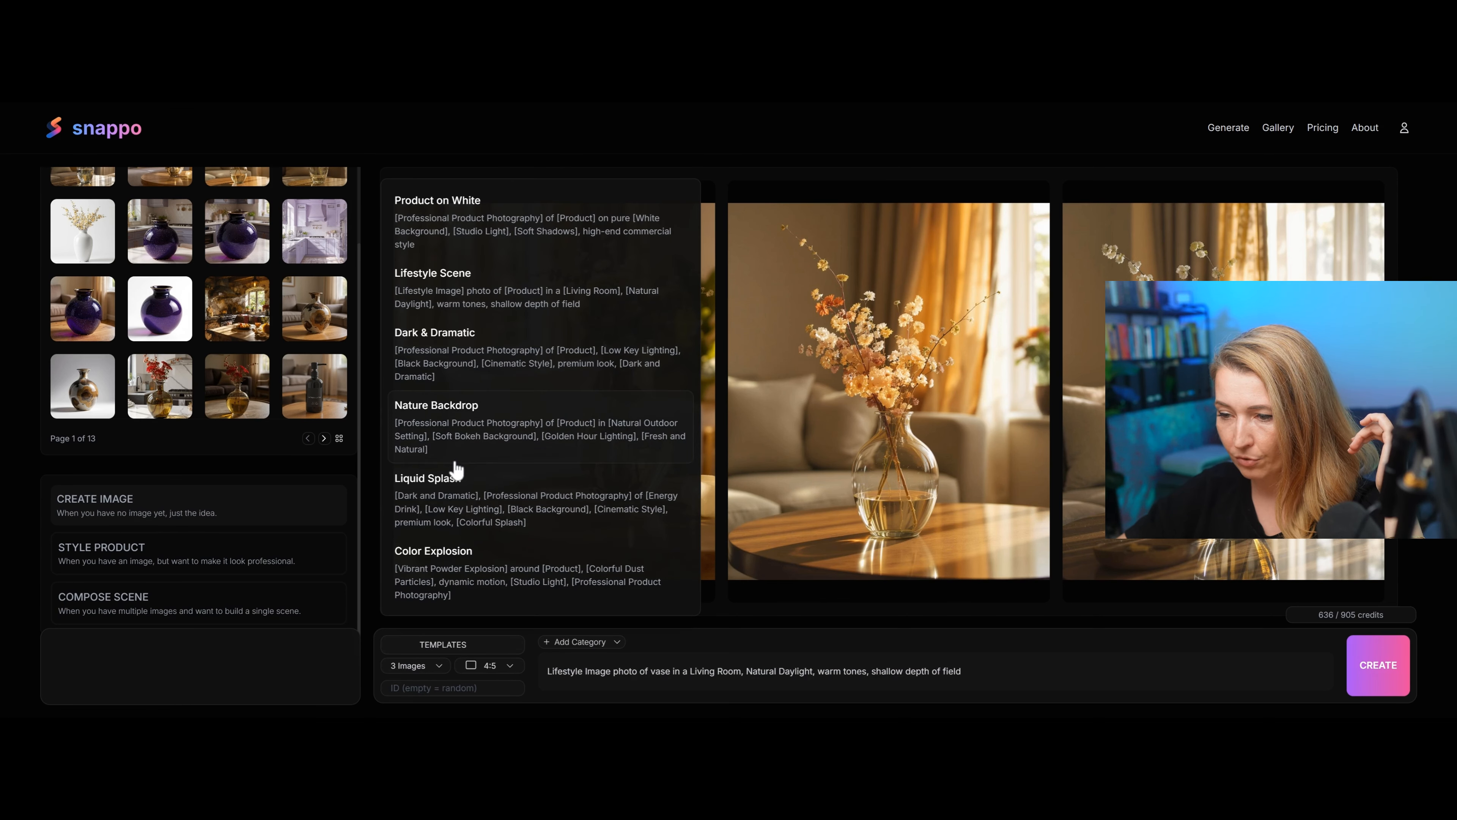
pyautogui.click(463, 354)
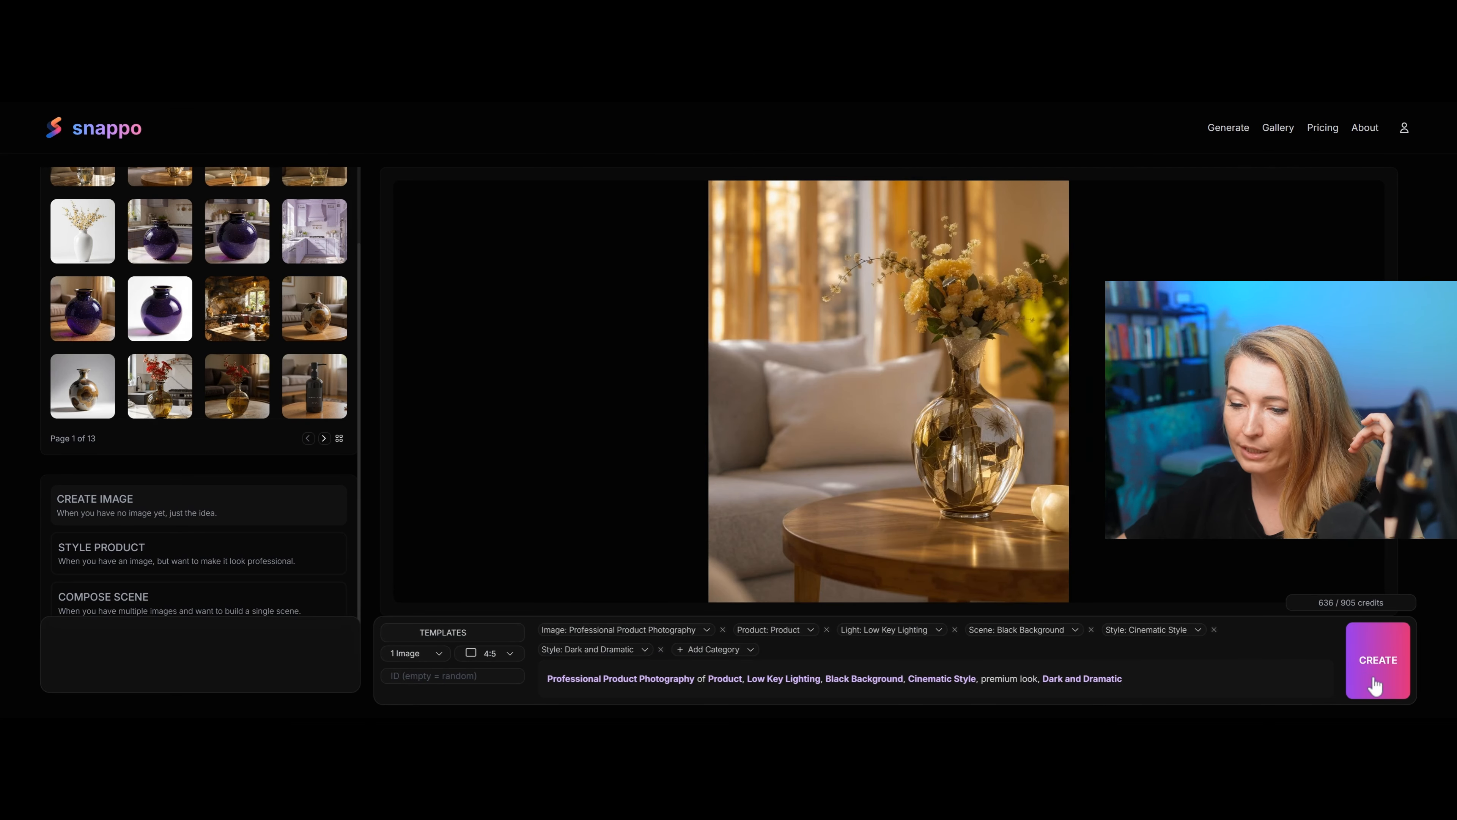
pyautogui.click(1375, 684)
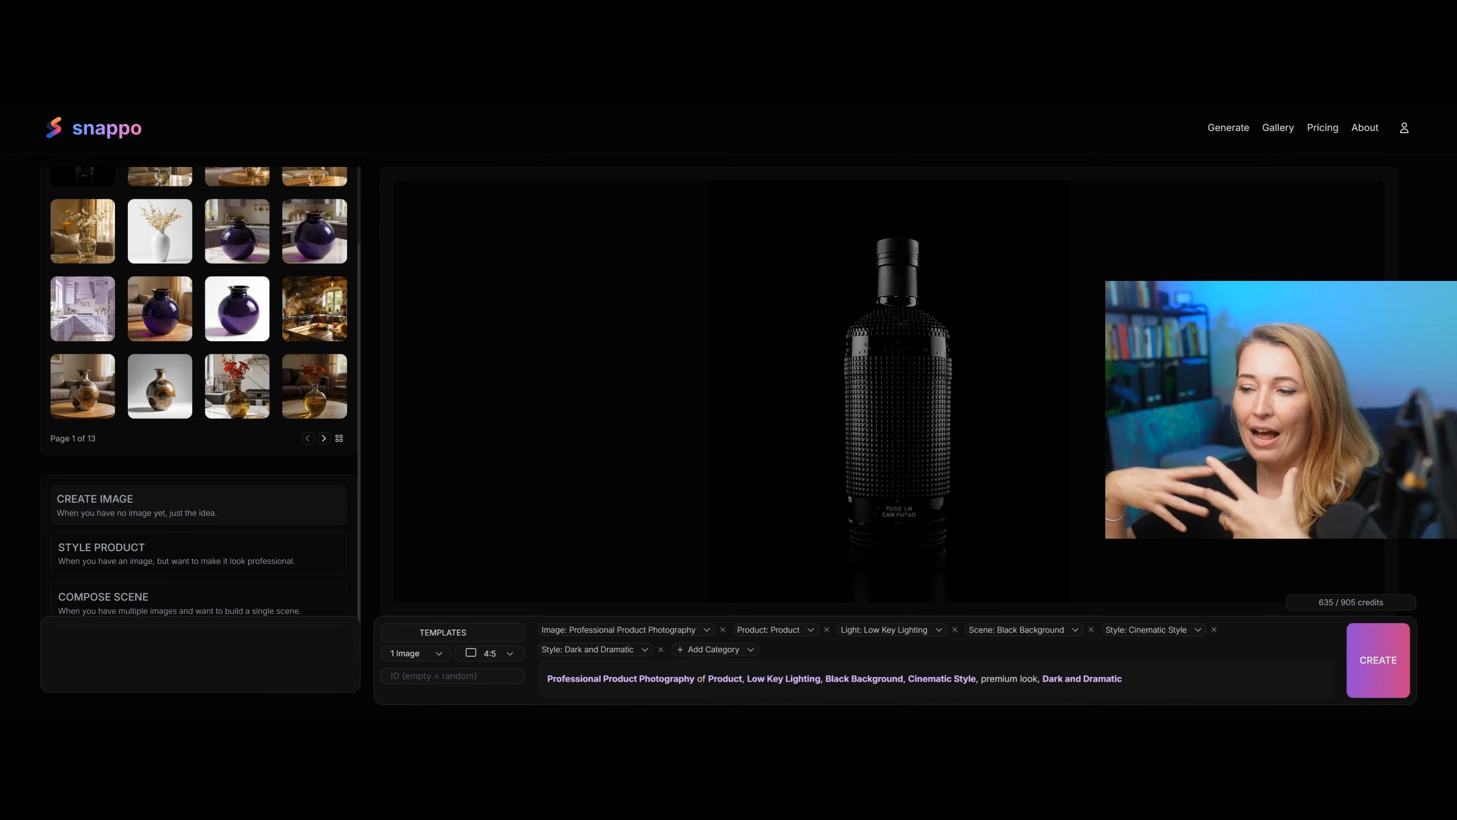
# Step: With the white vase as reference, generate "Change vase color to Gold" in Style Product mode and compare before and after
pyautogui.click(736, 359)
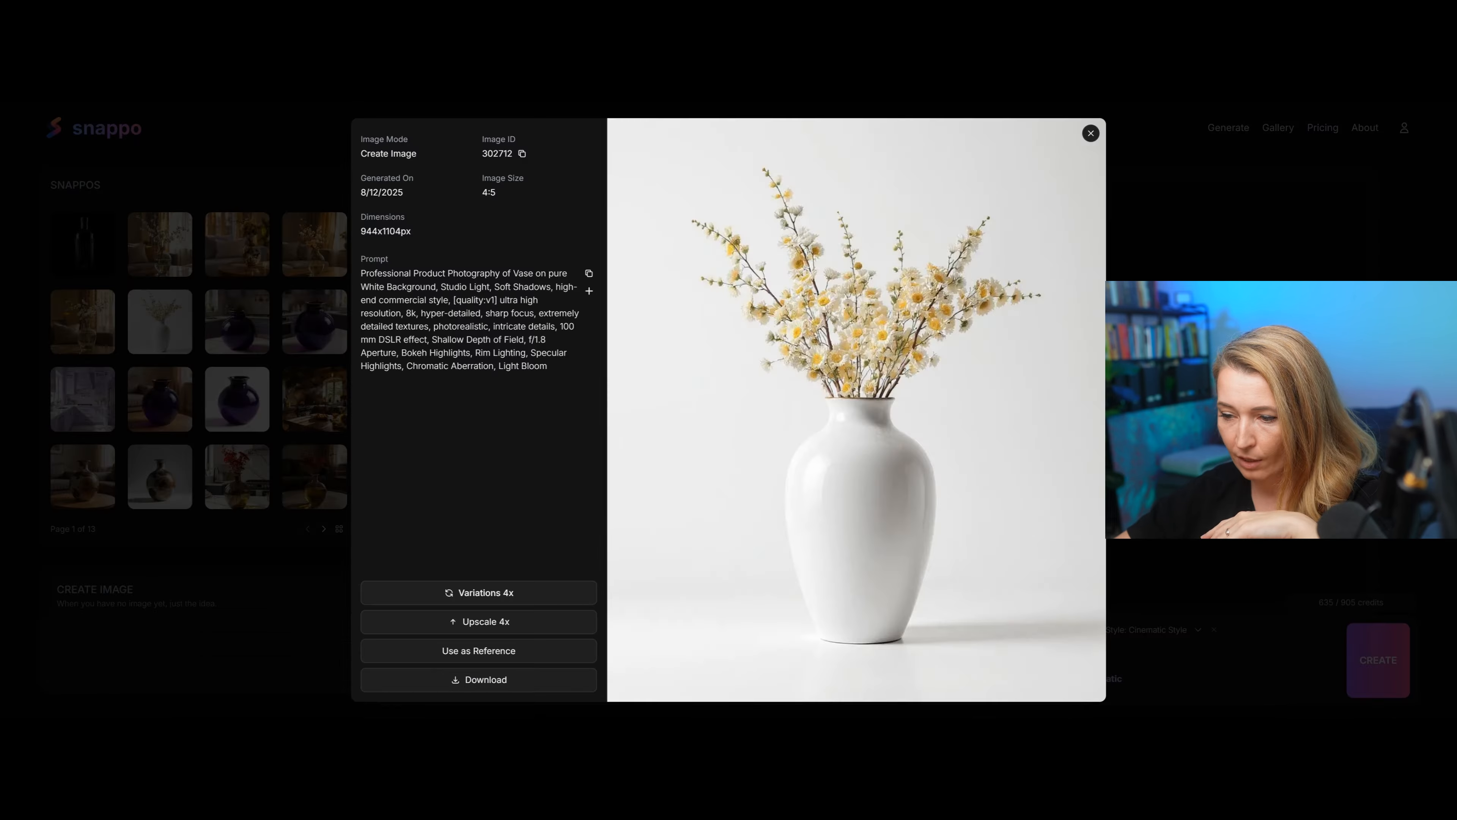
pyautogui.click(1090, 133)
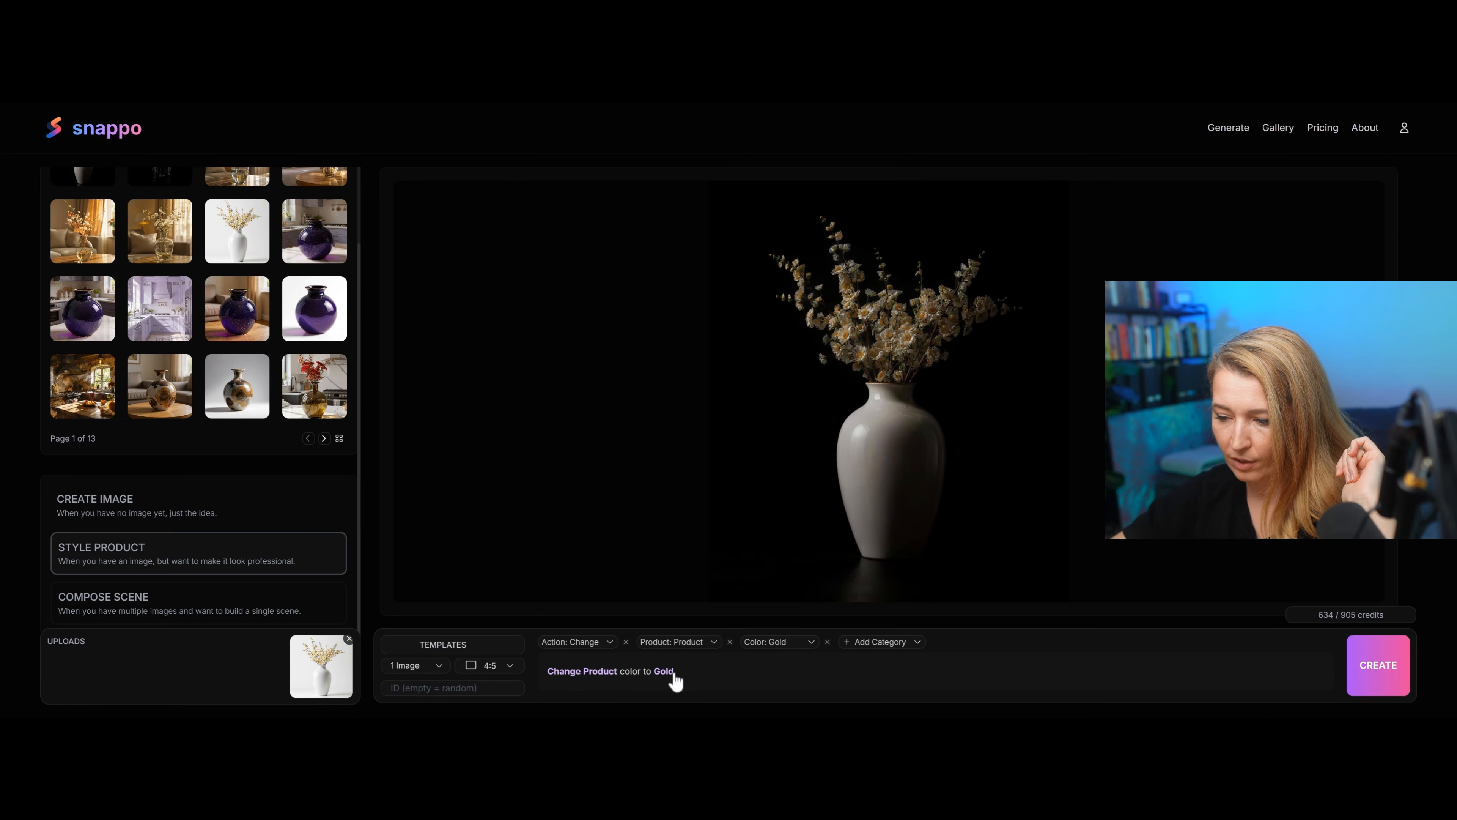
pyautogui.doubleClick(595, 674)
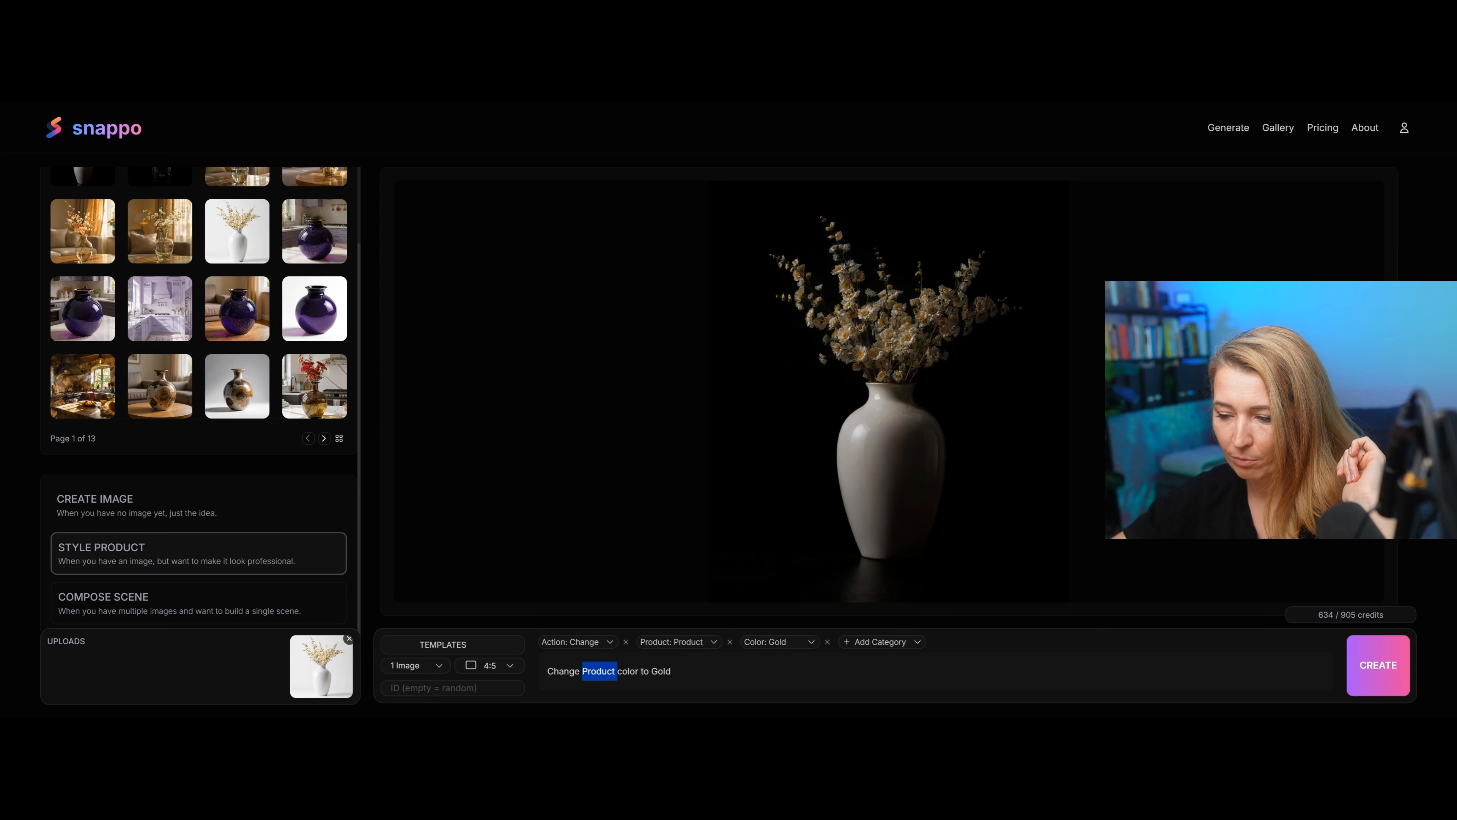
pyautogui.write('vase')
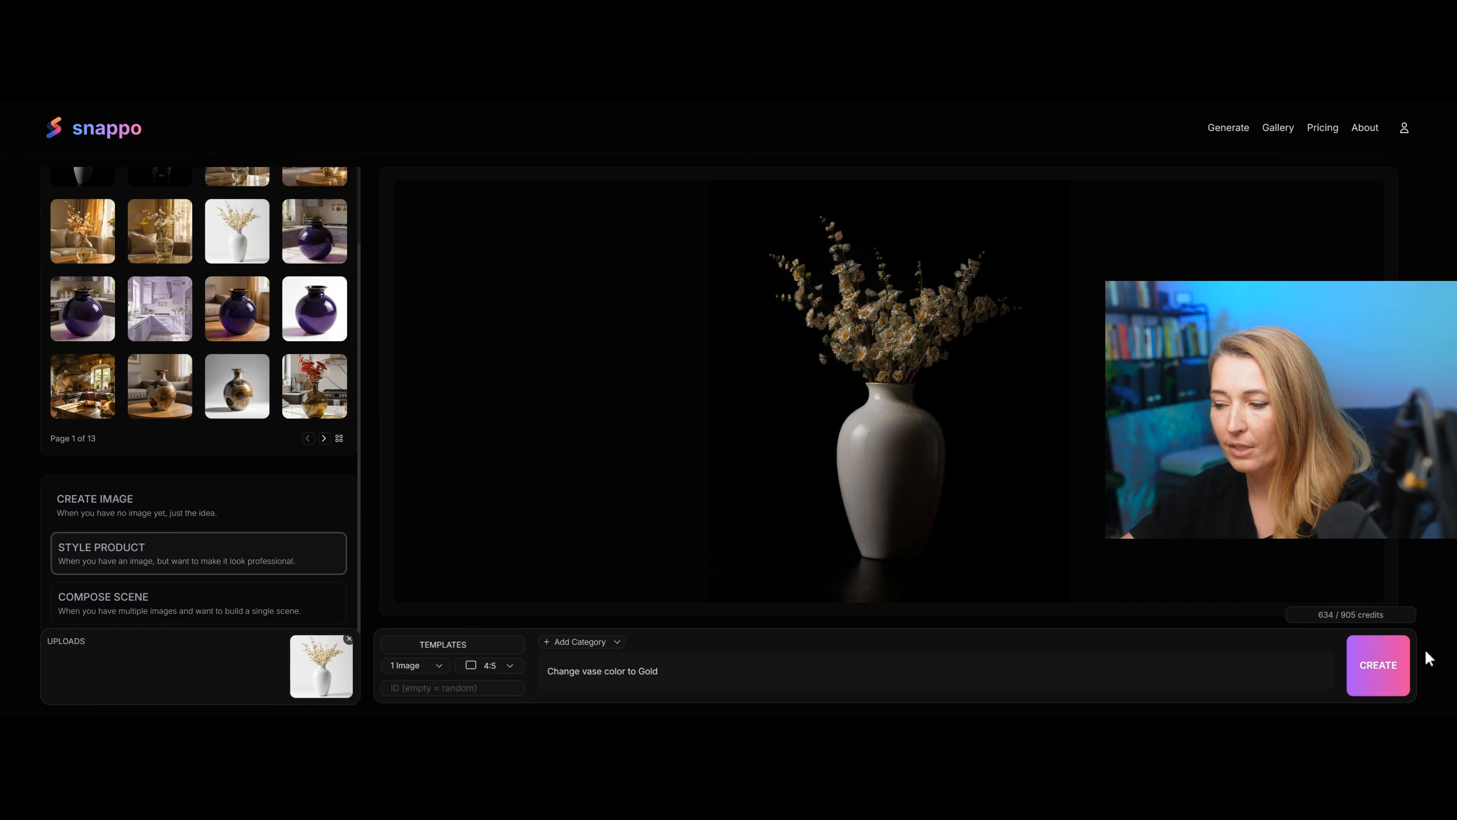
pyautogui.click(1381, 686)
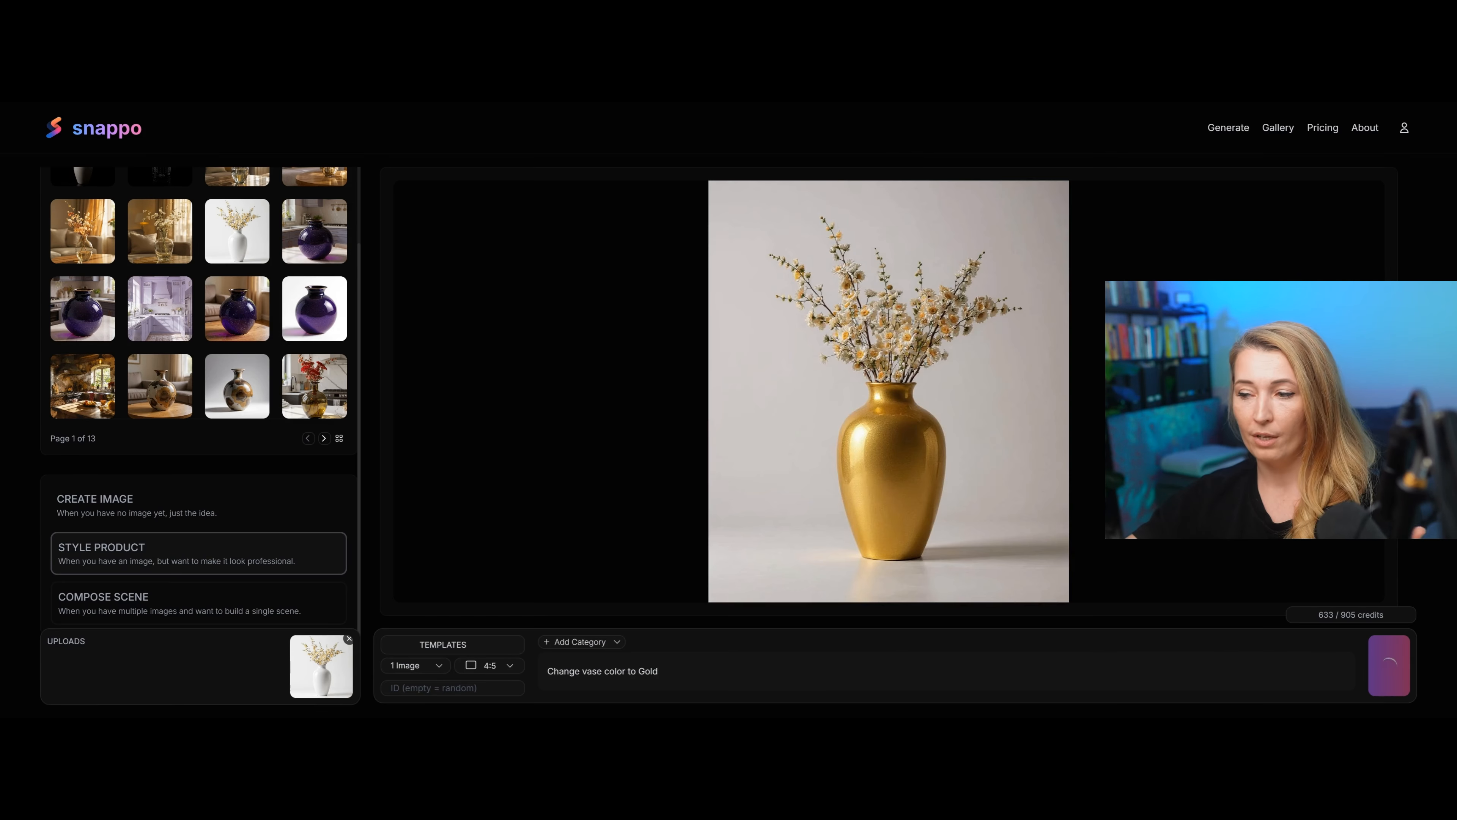
pyautogui.click(941, 318)
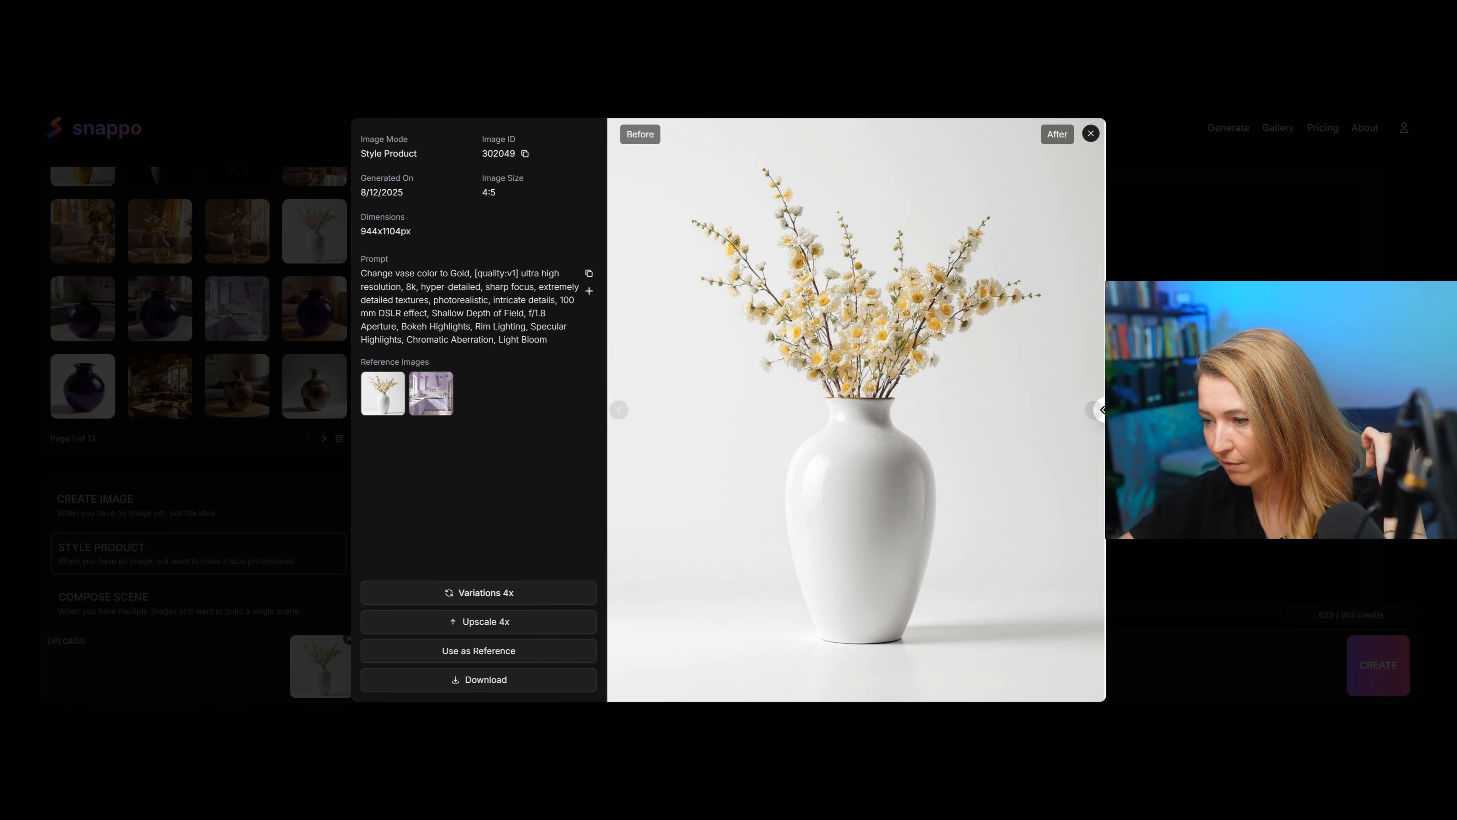
pyautogui.click(1120, 208)
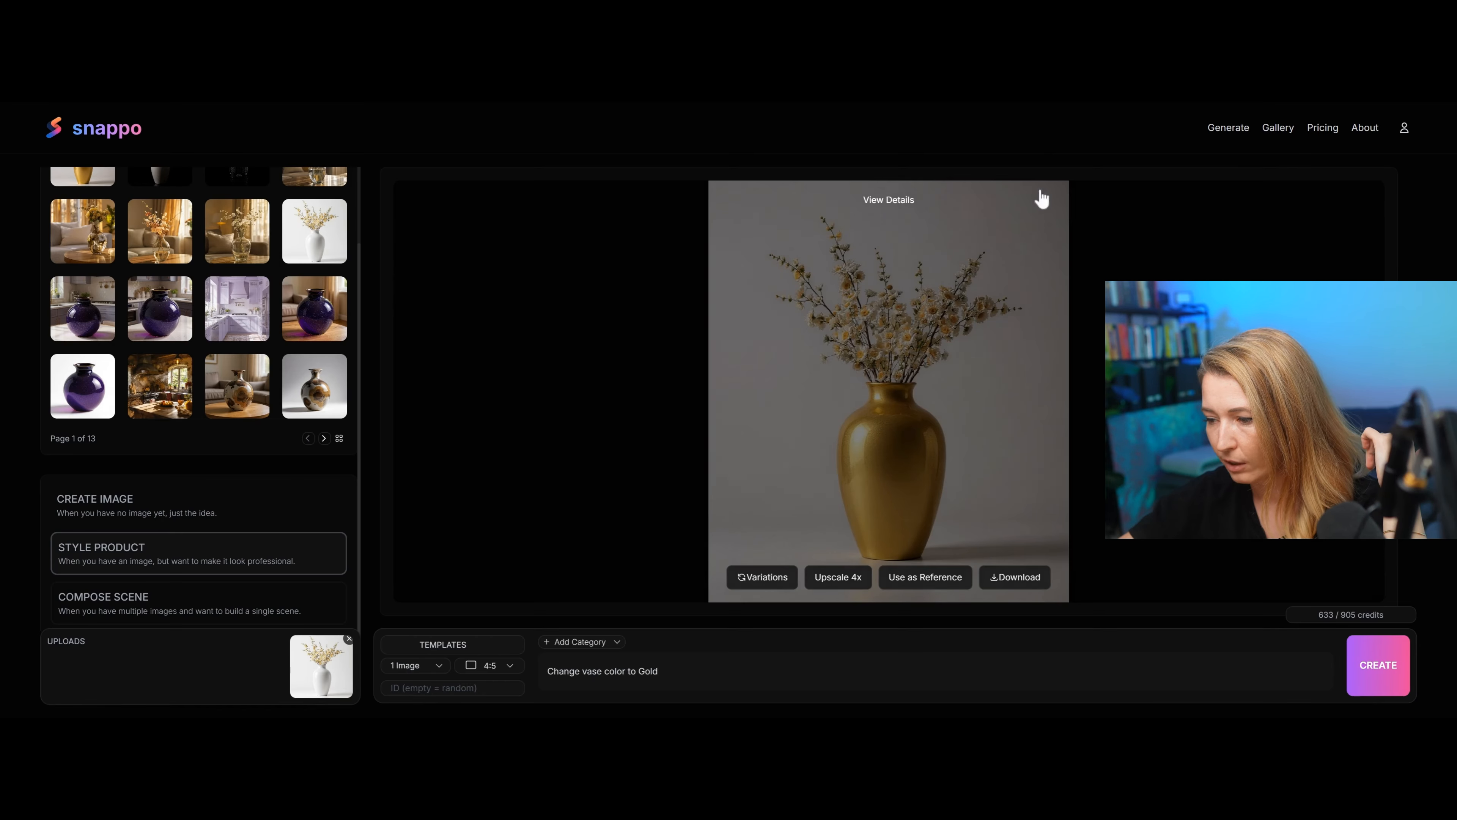
# Step: Replace Gold with "black" in the vase color prompt, generate the image, and compare it with the original
pyautogui.click(682, 674)
pyautogui.doubleClick(593, 671)
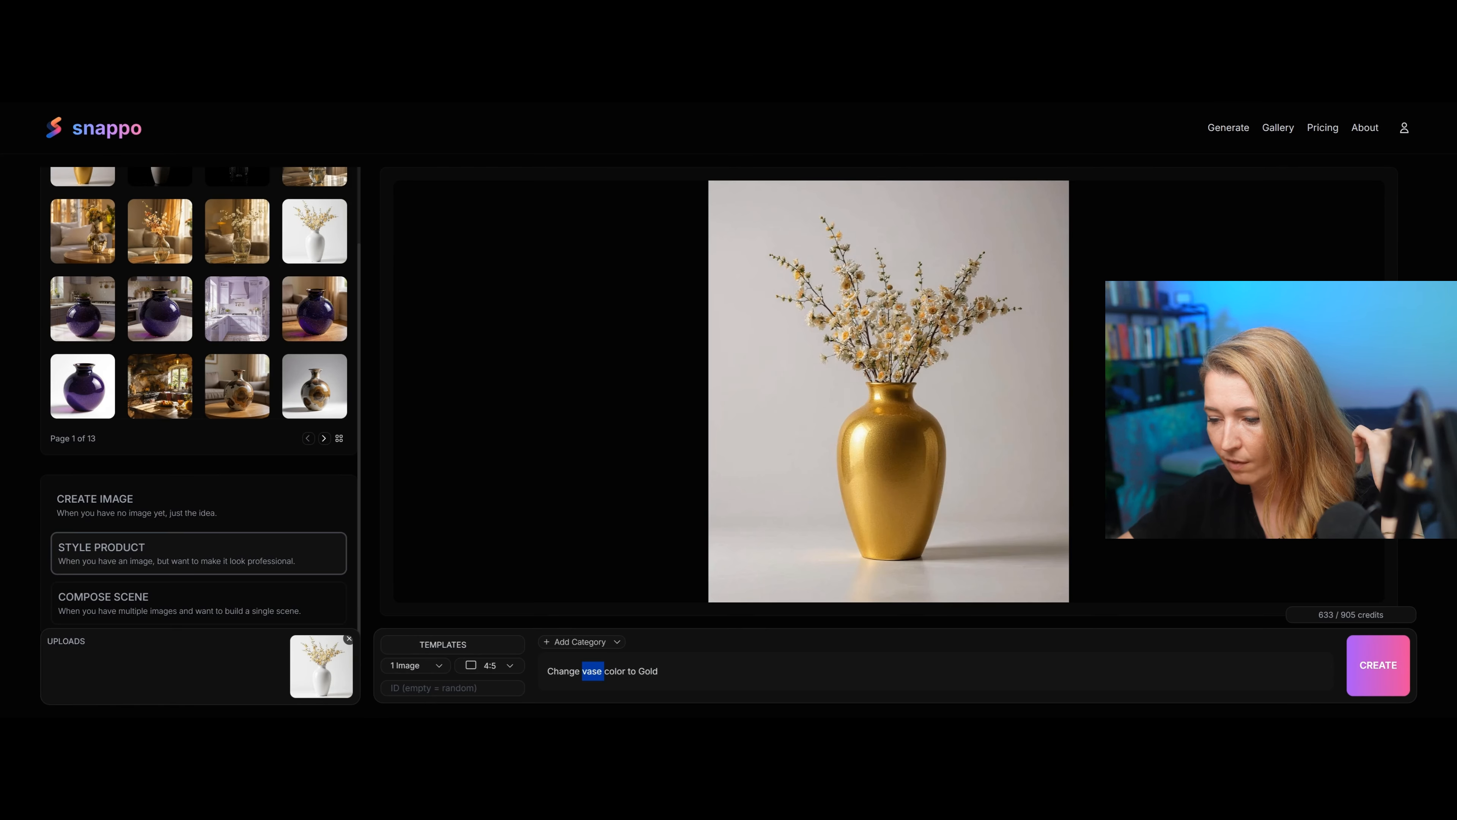
pyautogui.click(622, 671)
pyautogui.doubleClick(645, 671)
pyautogui.write('black')
pyautogui.press('Return')
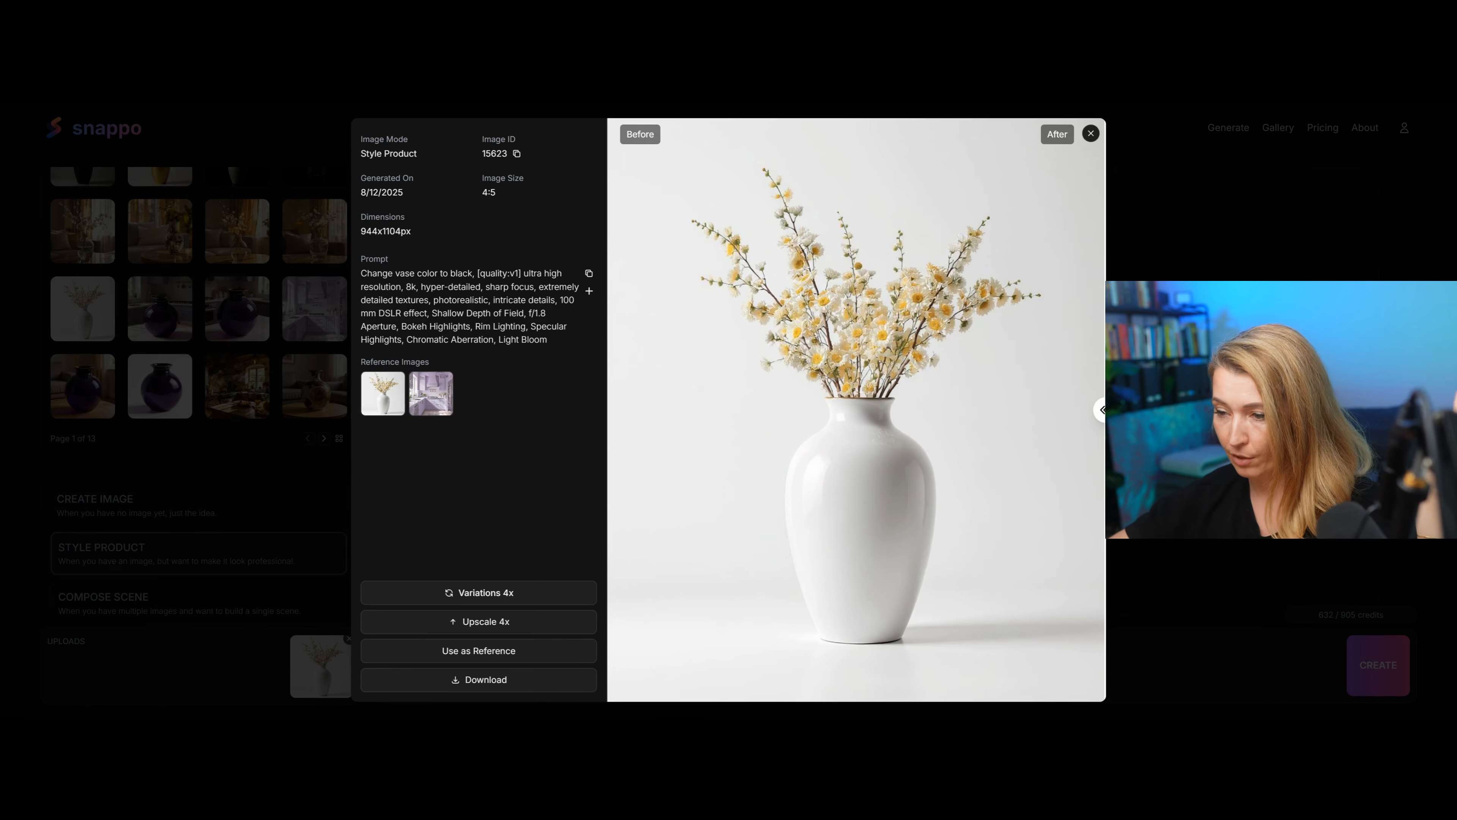
pyautogui.click(1145, 712)
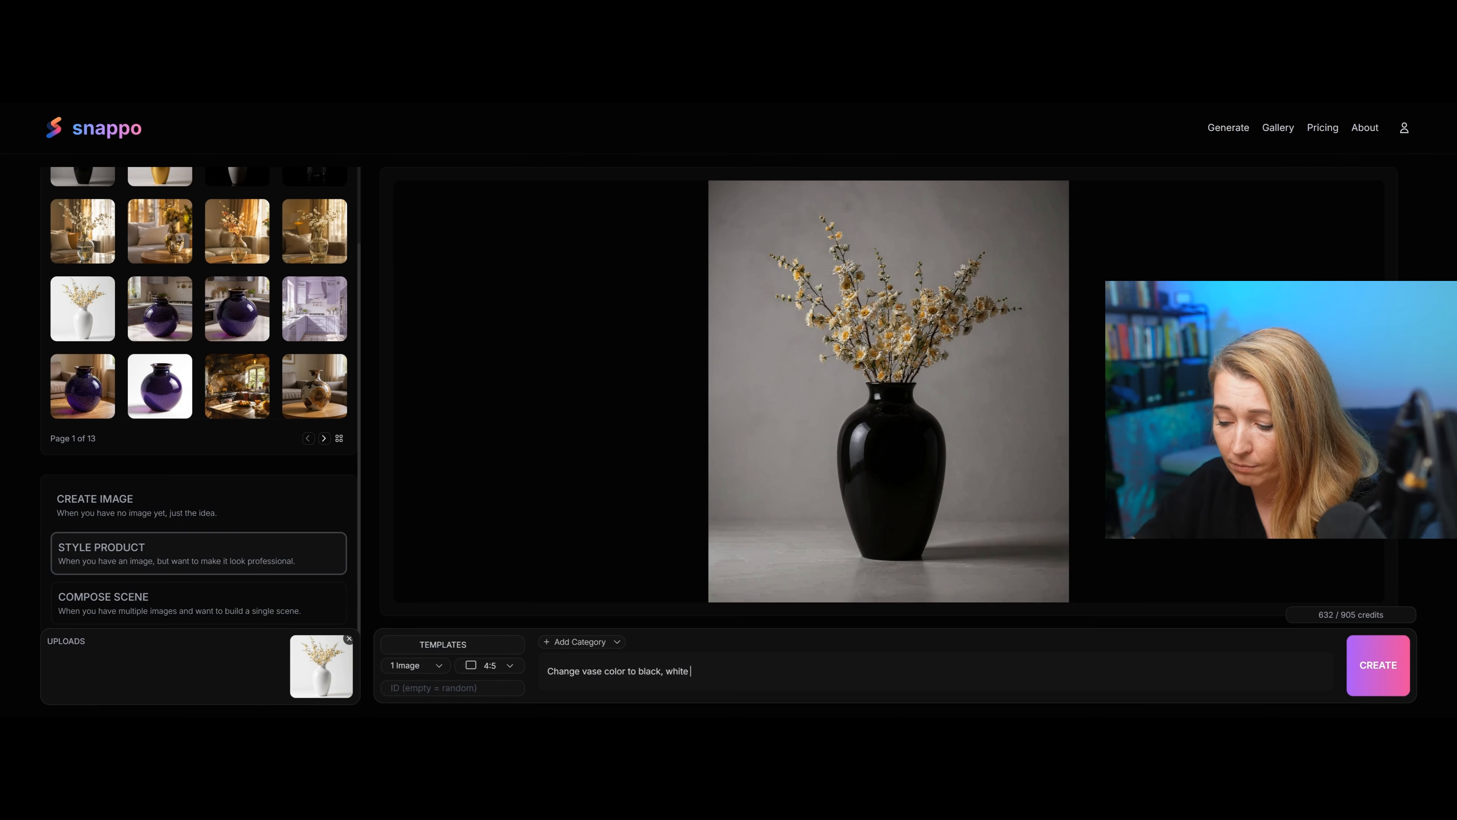
# Step: Extend the black vase prompt with "white background", generate and compare the image, and run the generation again
pyautogui.write('background')
pyautogui.press('Return')
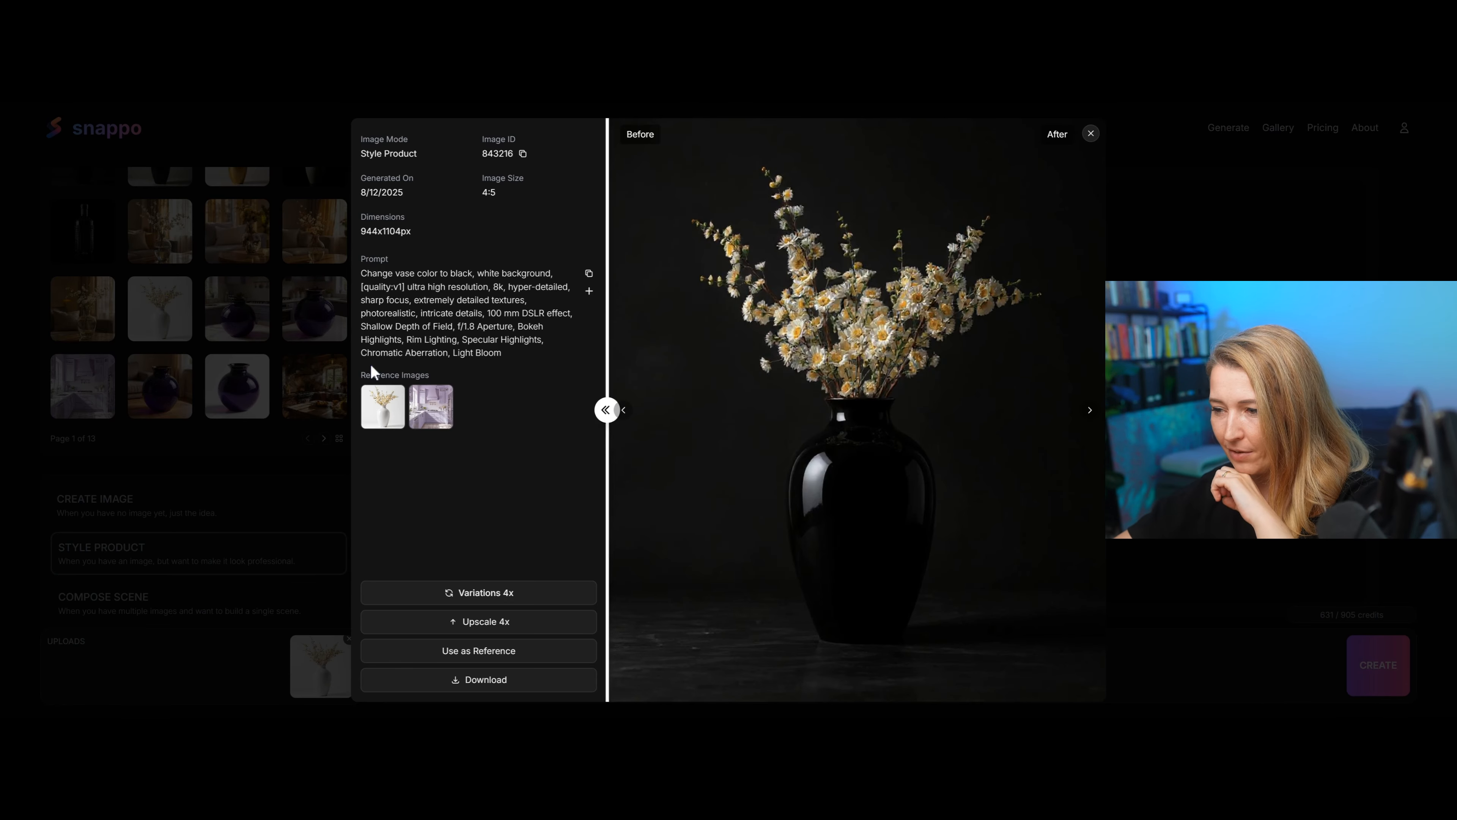
pyautogui.moveTo(371, 365); pyautogui.dragTo(1170, 373)
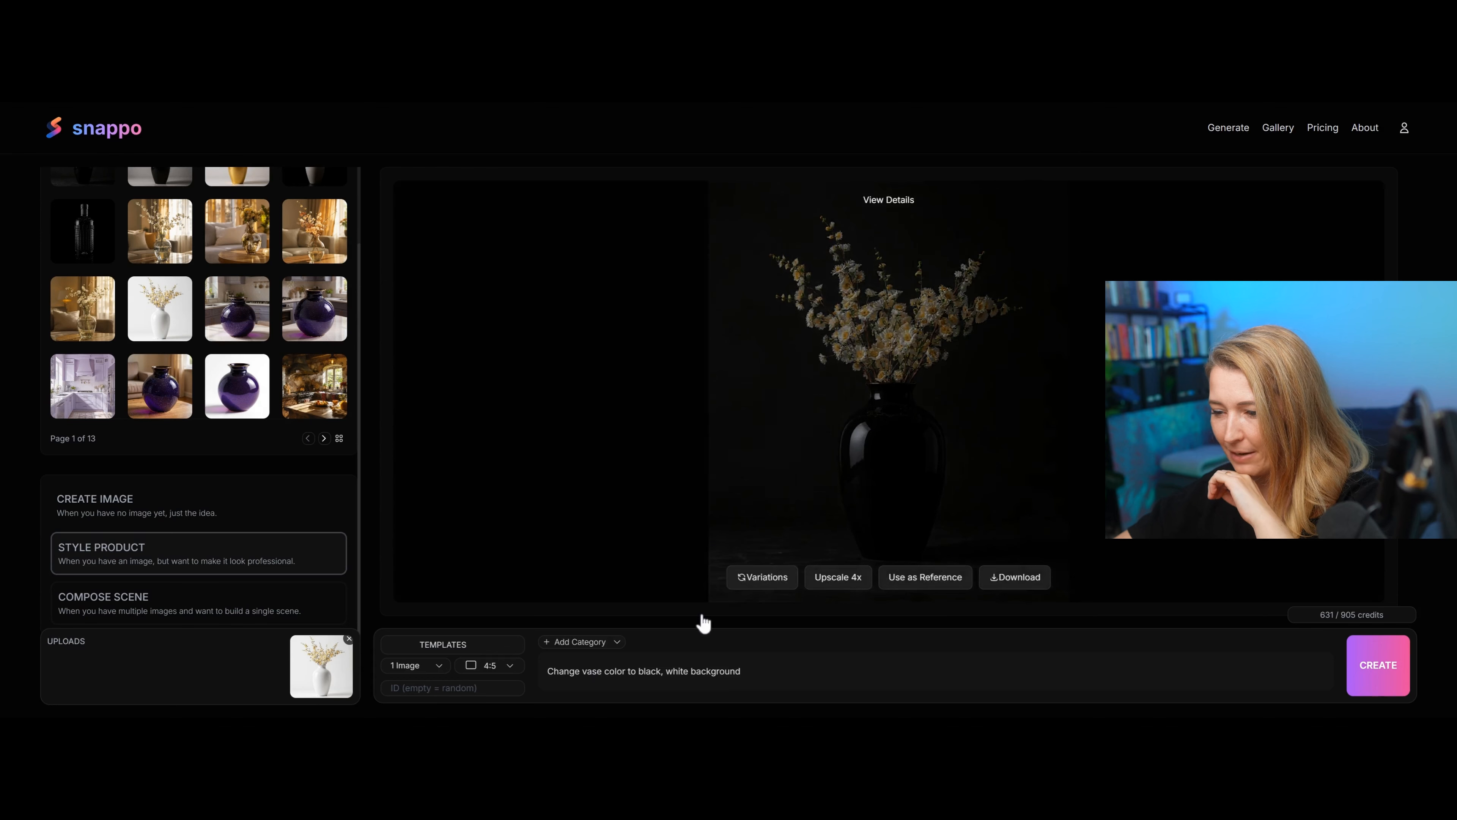
pyautogui.doubleClick(677, 670)
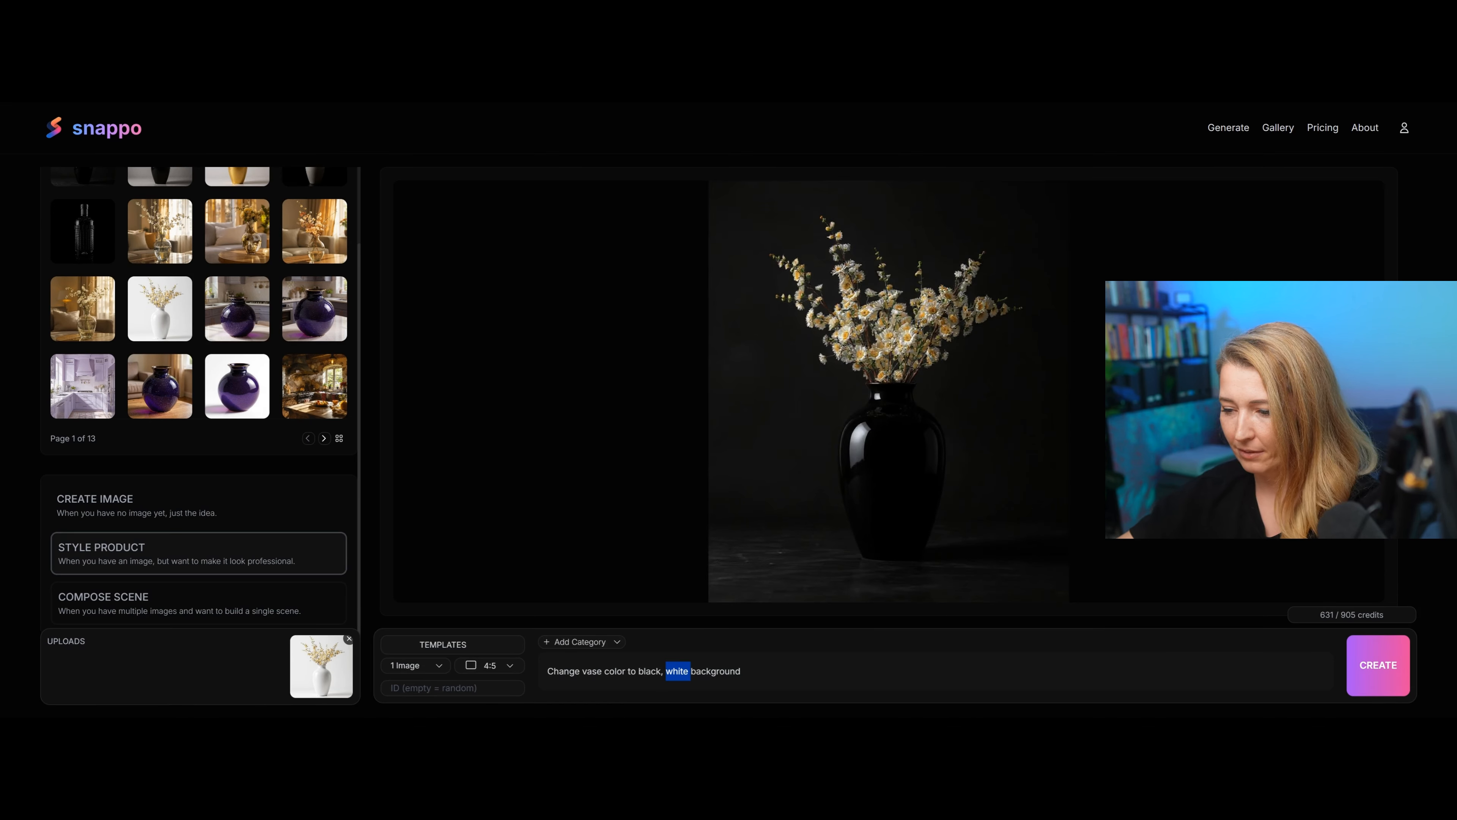
pyautogui.press('Return')
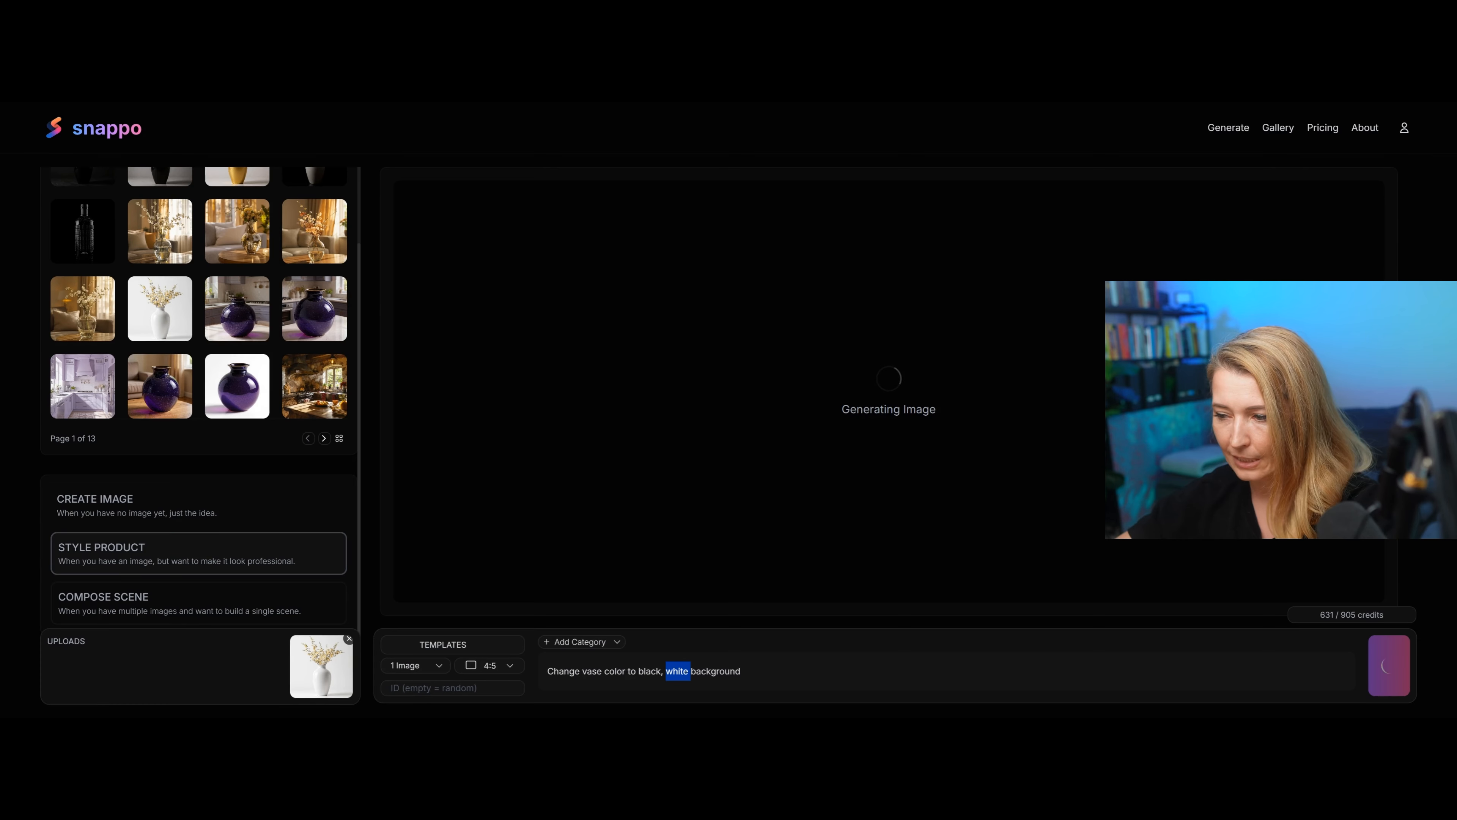
# Step: Load the Seasonal Theme template for the white vase and look through its Product, Action and Seasonal Theme options
pyautogui.click(453, 649)
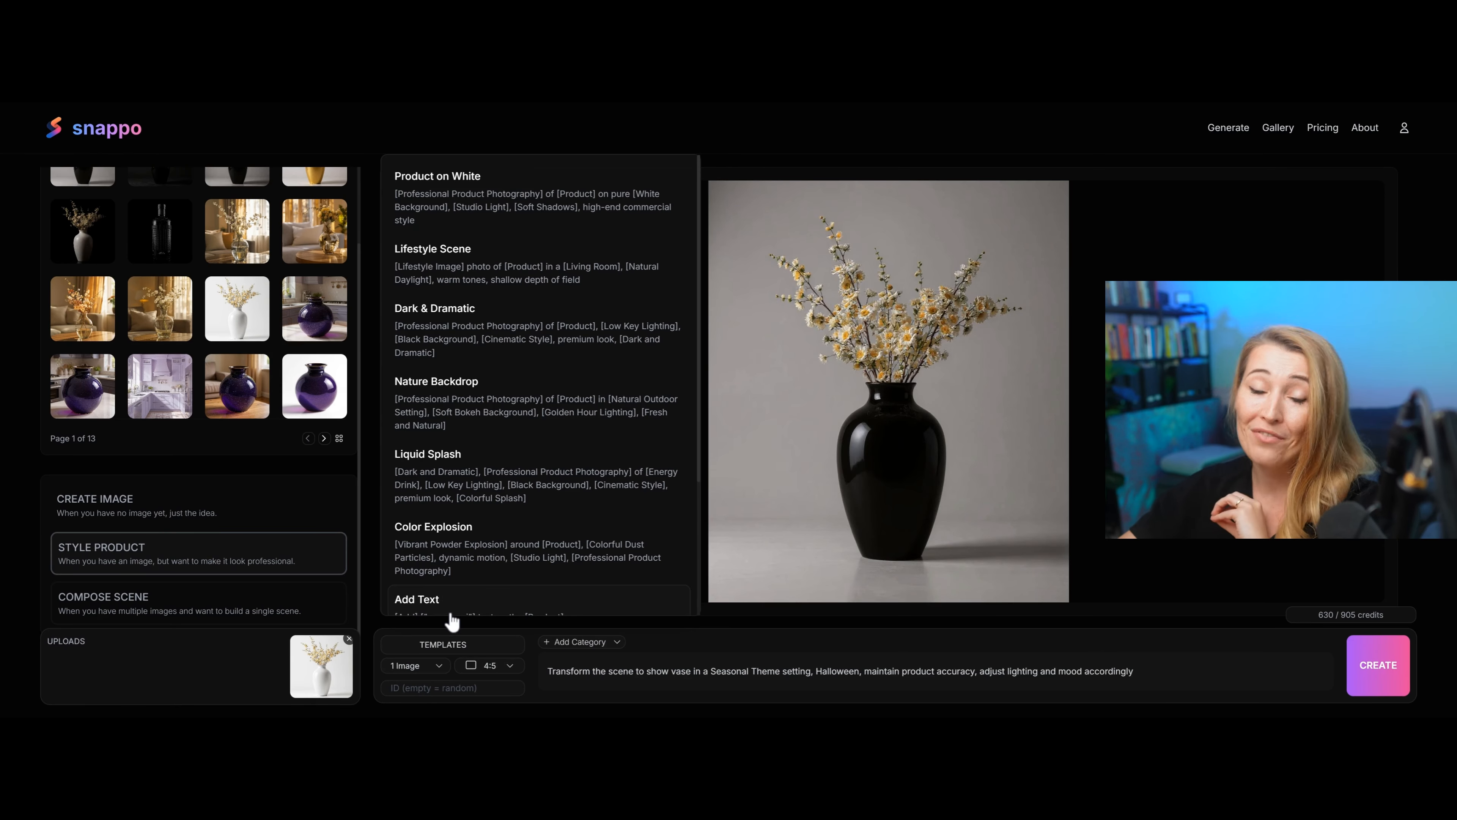
pyautogui.scroll(-3, 442, 537)
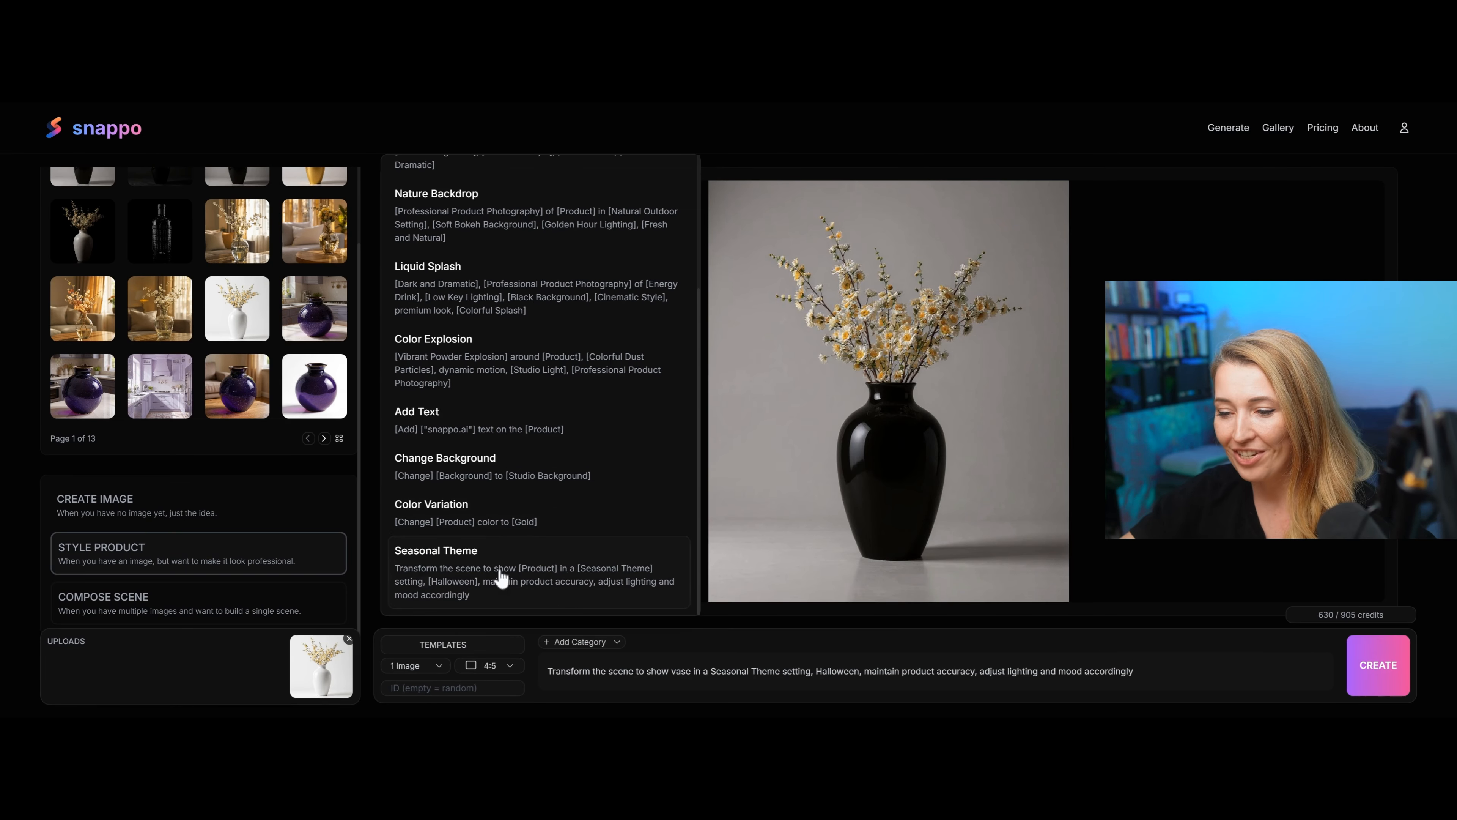
pyautogui.click(472, 565)
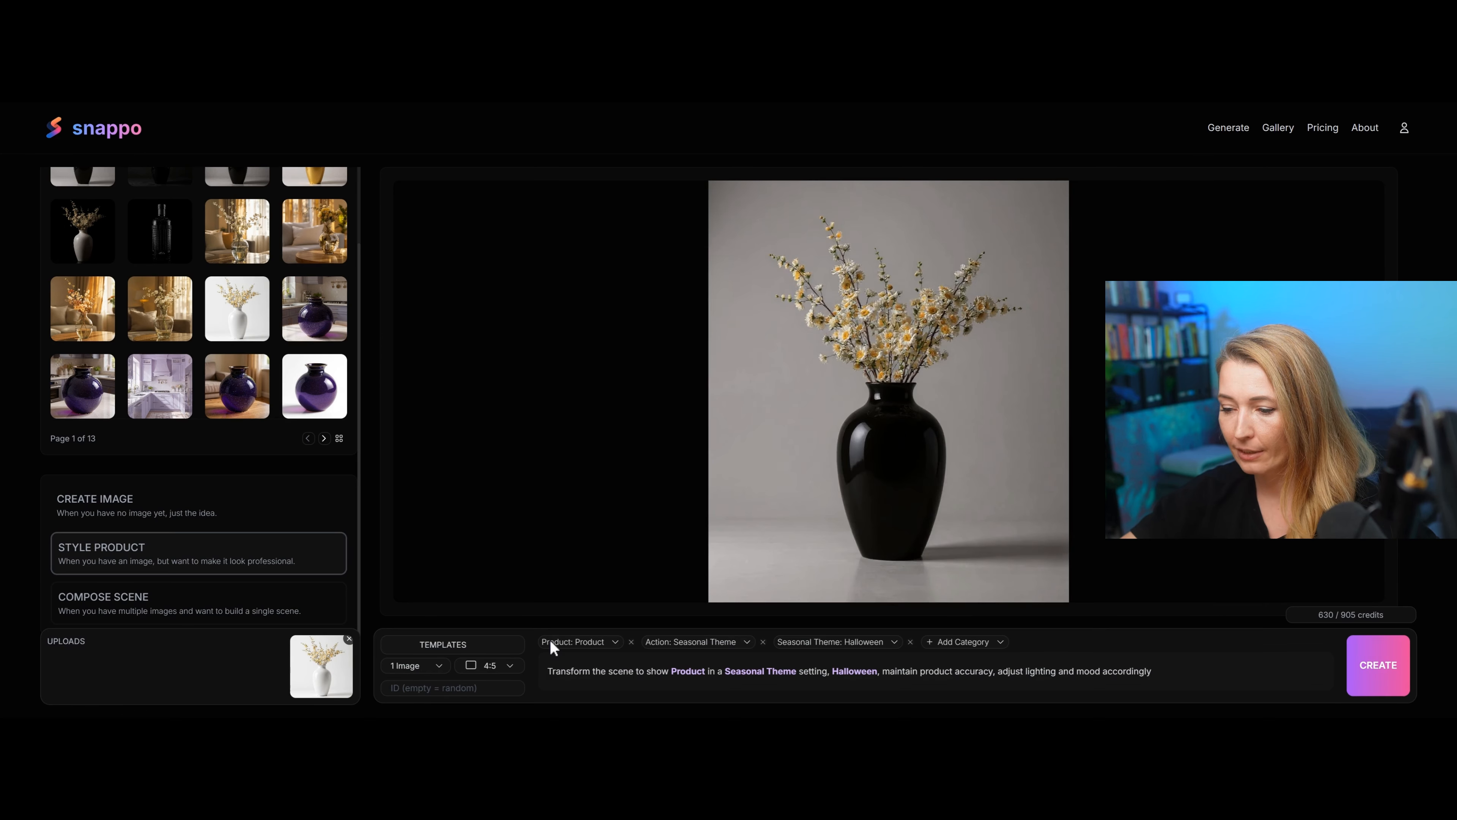
pyautogui.click(593, 643)
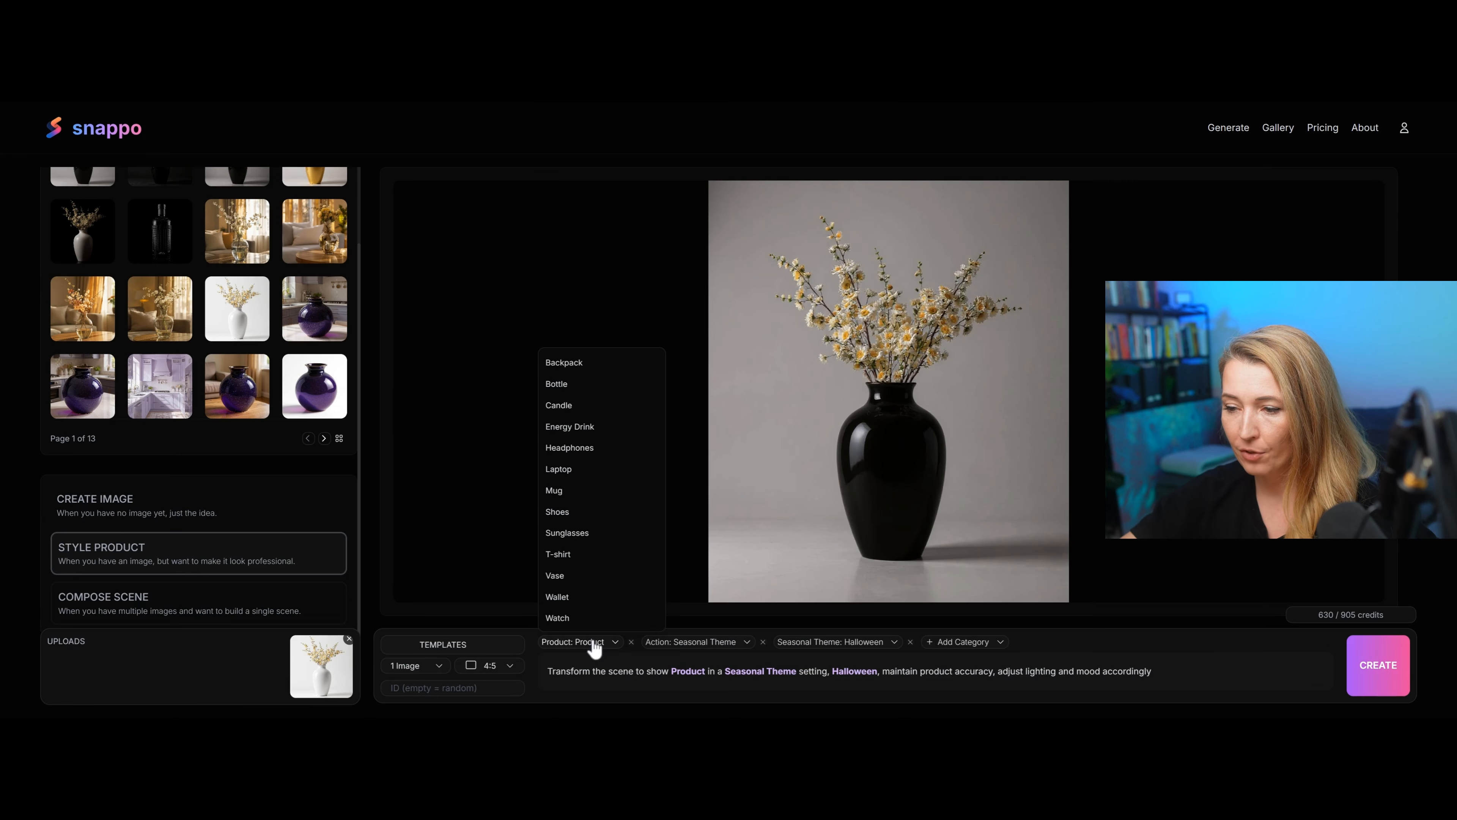
pyautogui.click(675, 643)
pyautogui.click(826, 643)
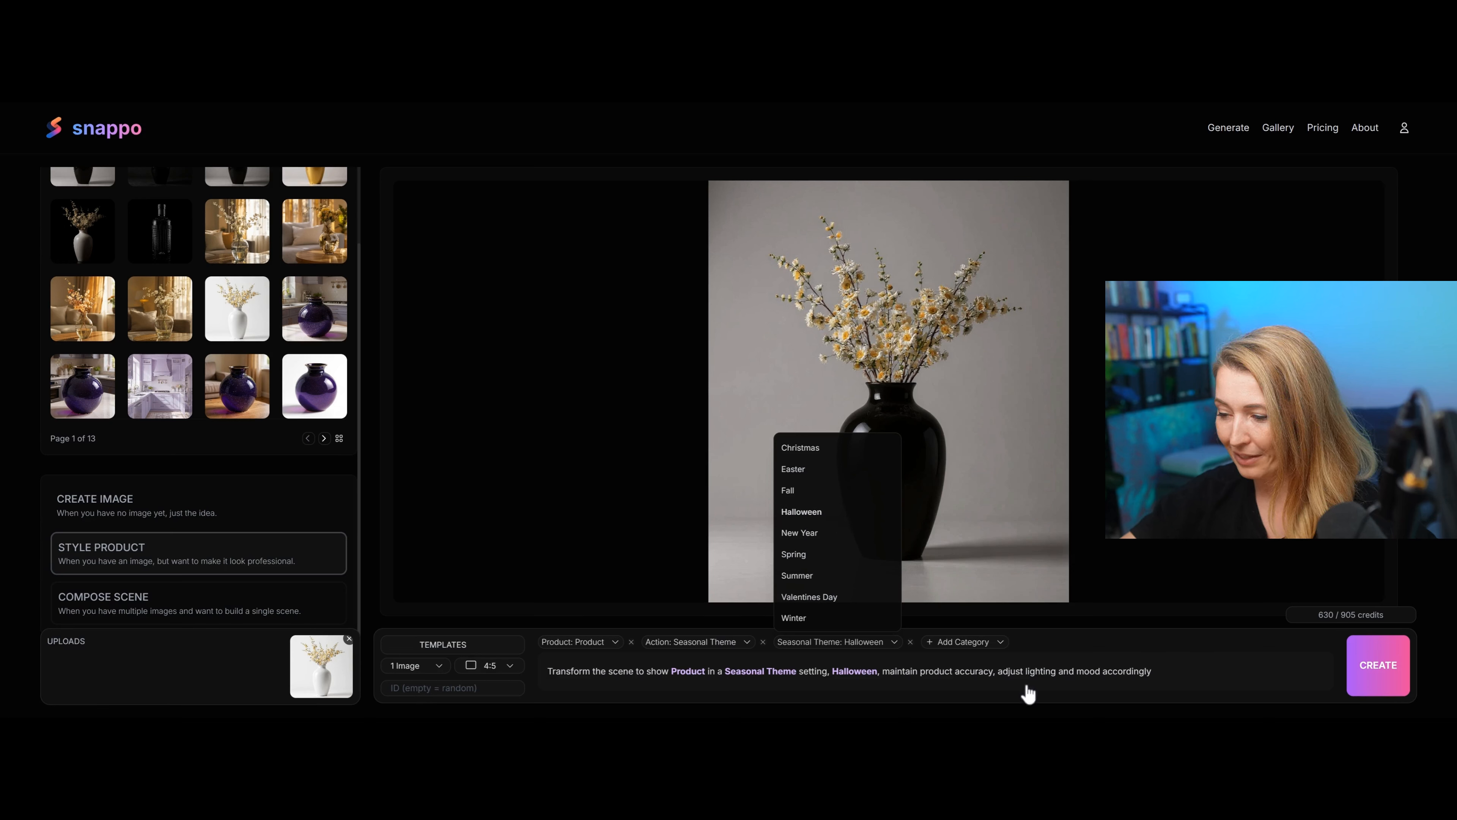
# Step: Generate the white vase image with the Halloween theme and compare it before and after
pyautogui.click(1211, 681)
pyautogui.click(1368, 681)
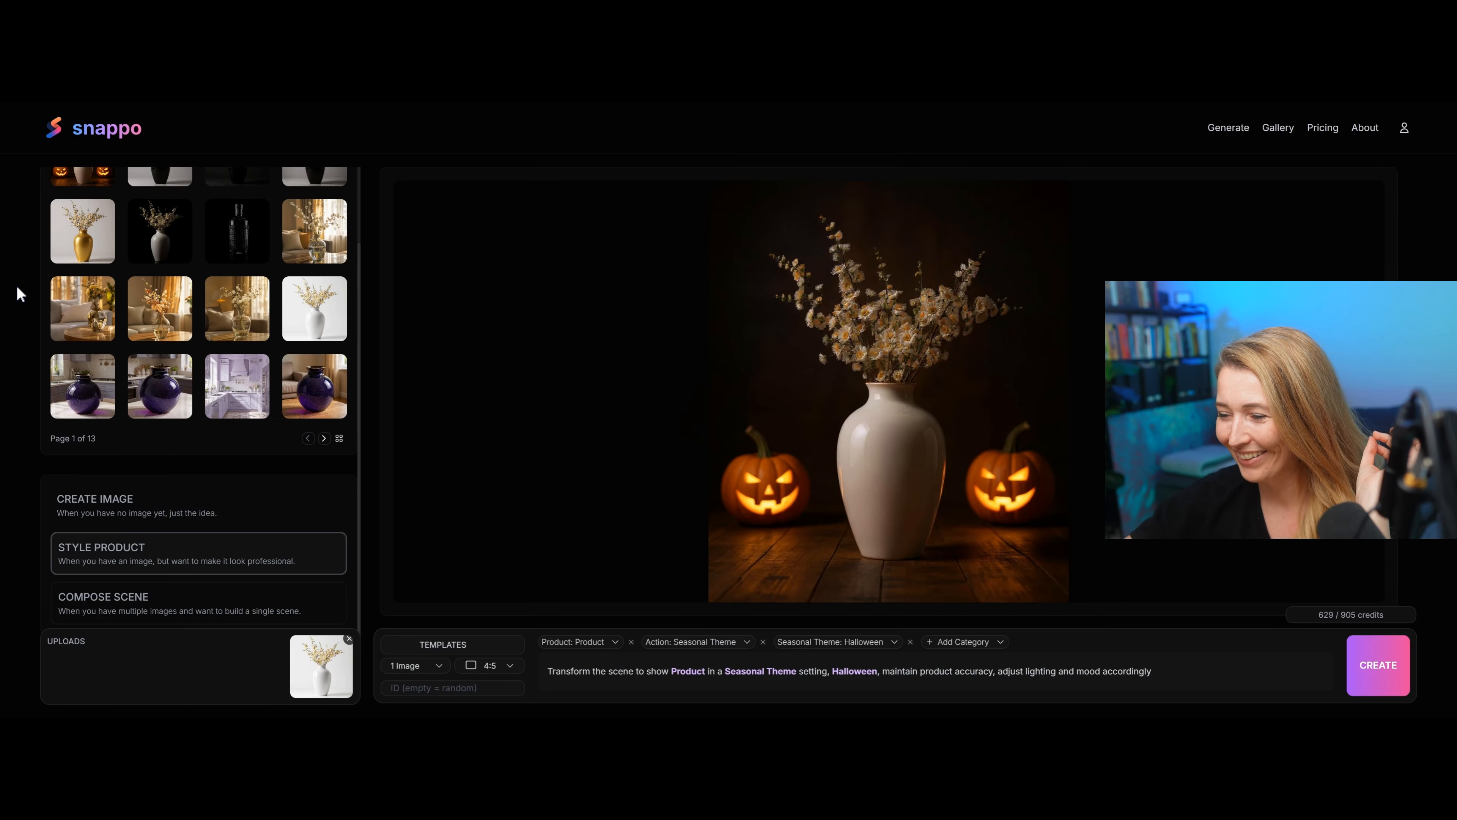
pyautogui.click(872, 402)
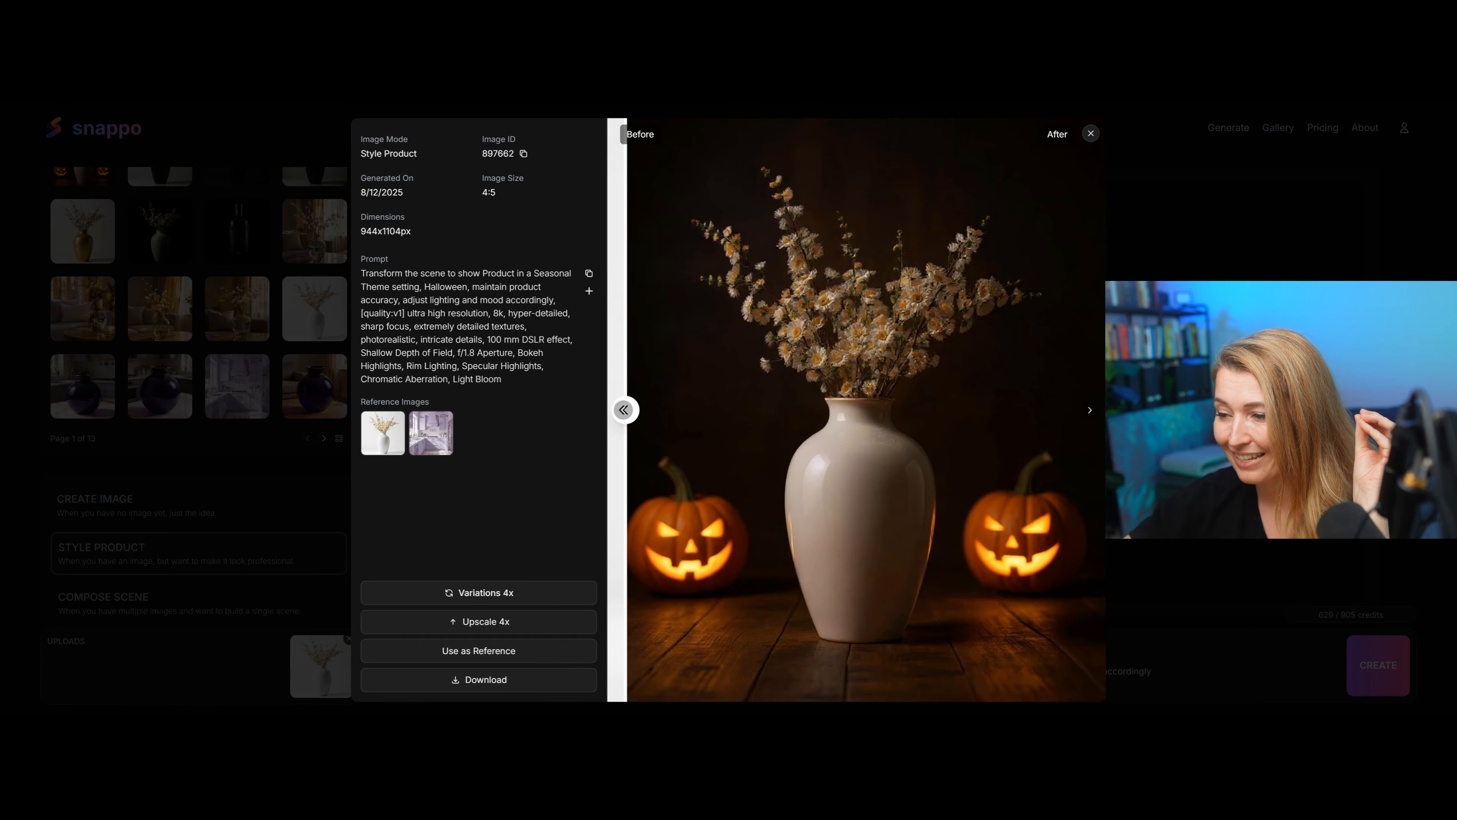
pyautogui.click(1090, 134)
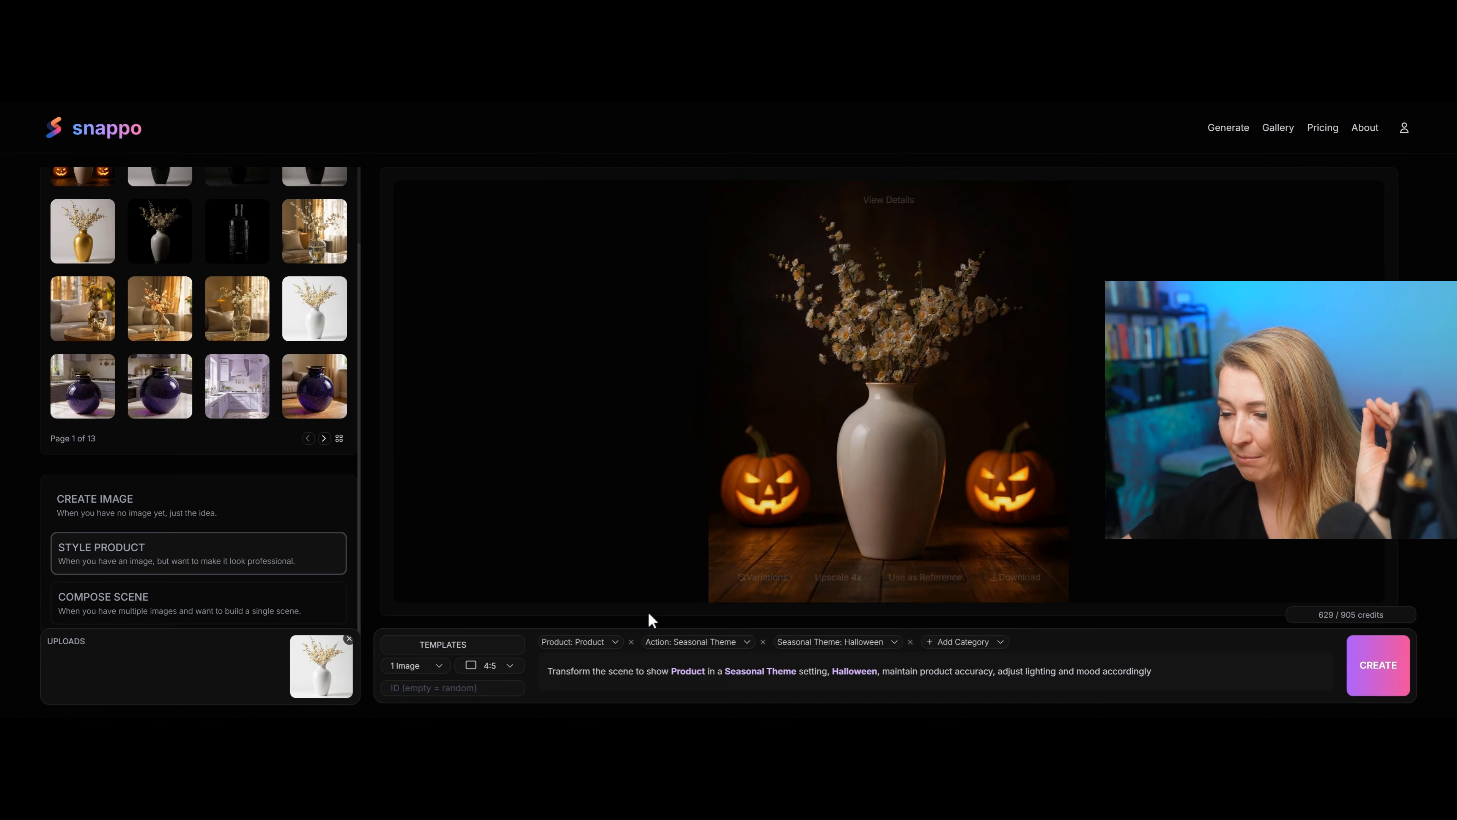
# Step: Change the seasonal theme to Valentines Day, generate the image, and compare it with the original vase
pyautogui.click(882, 640)
pyautogui.click(818, 597)
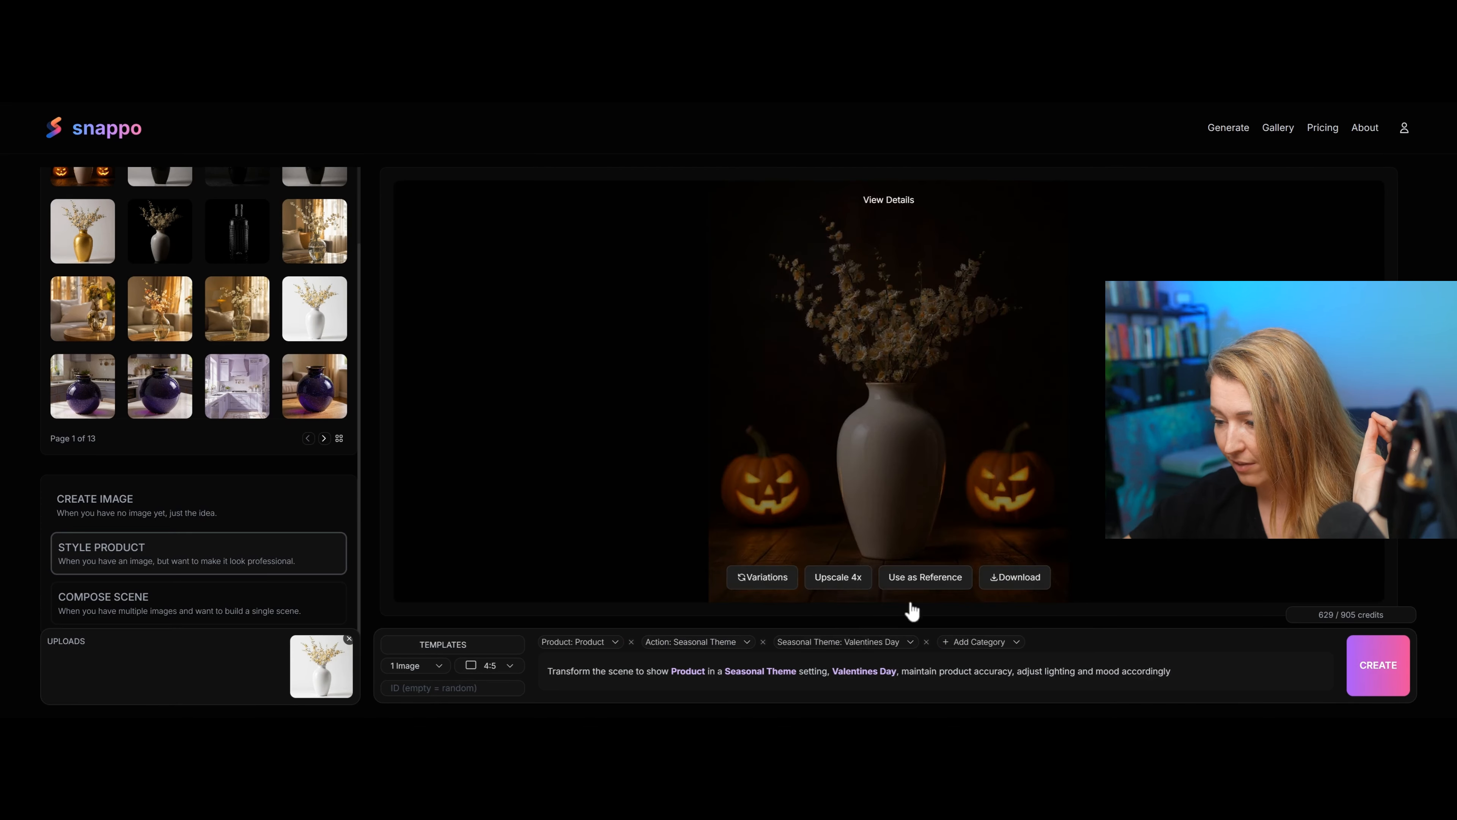
pyautogui.click(1377, 665)
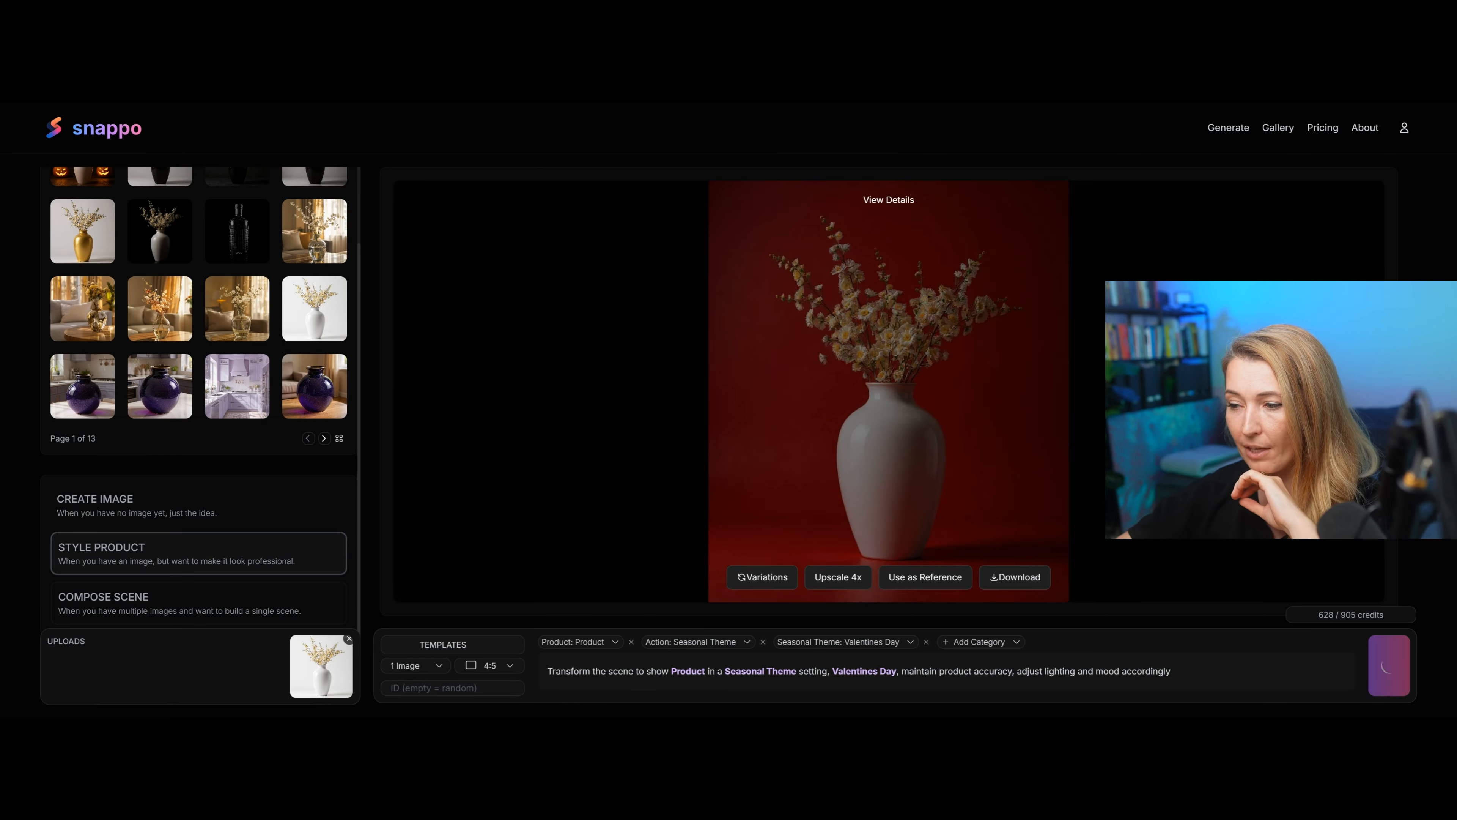
pyautogui.click(930, 400)
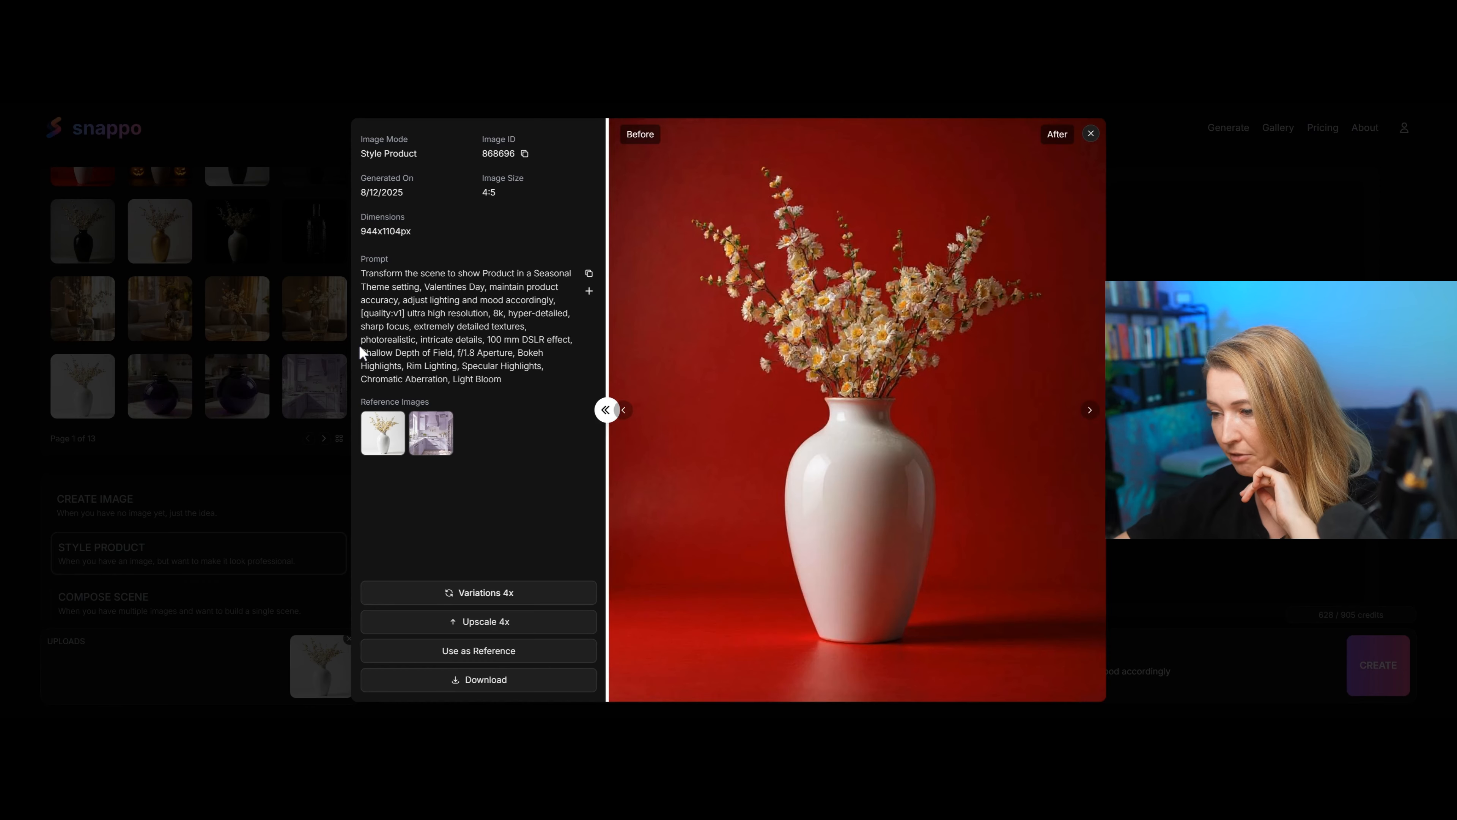
pyautogui.click(1092, 134)
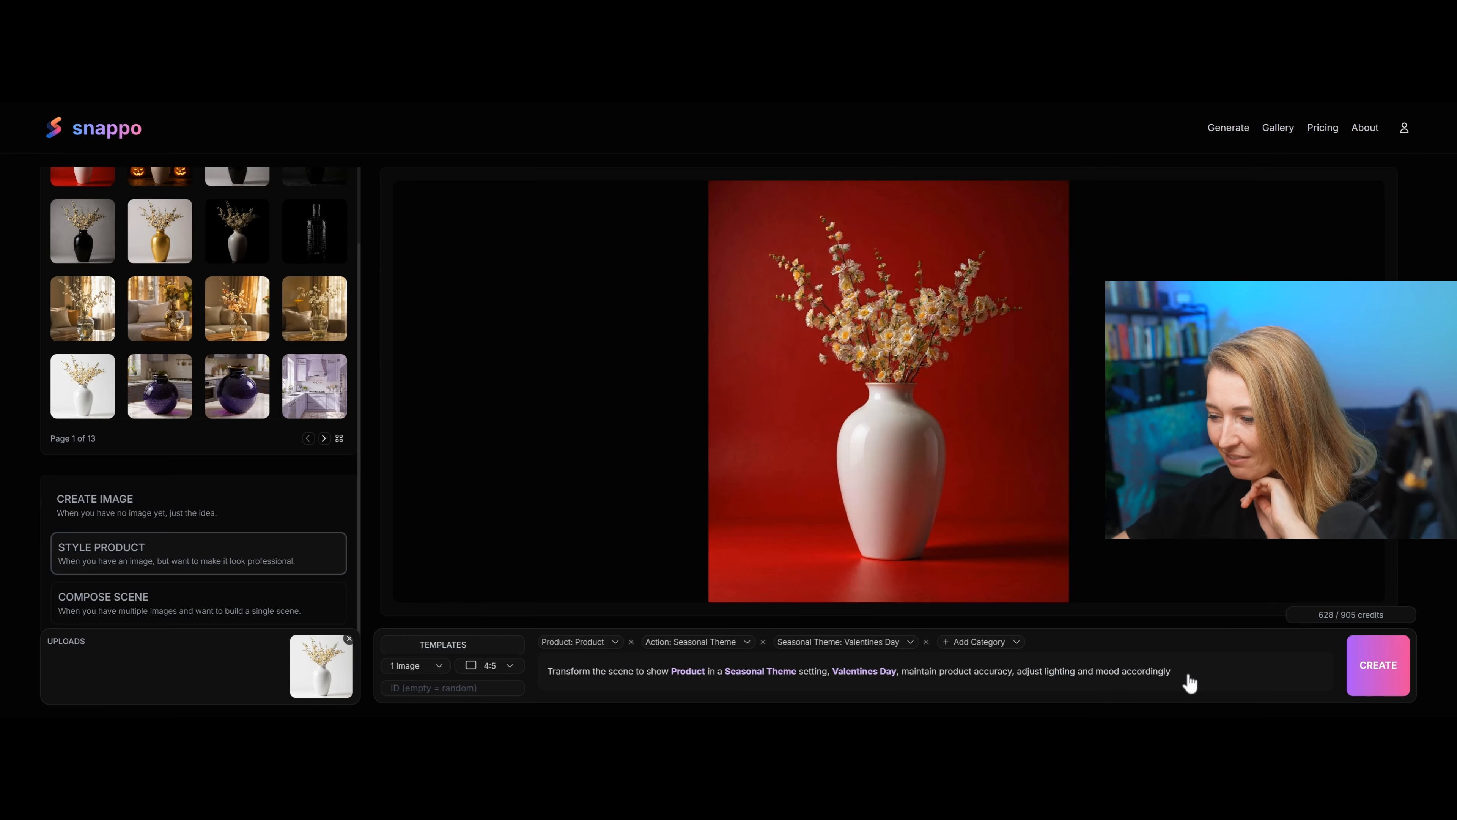
# Step: Switch the seasonal theme to Fall, generate the image, and compare it before and after
pyautogui.click(786, 642)
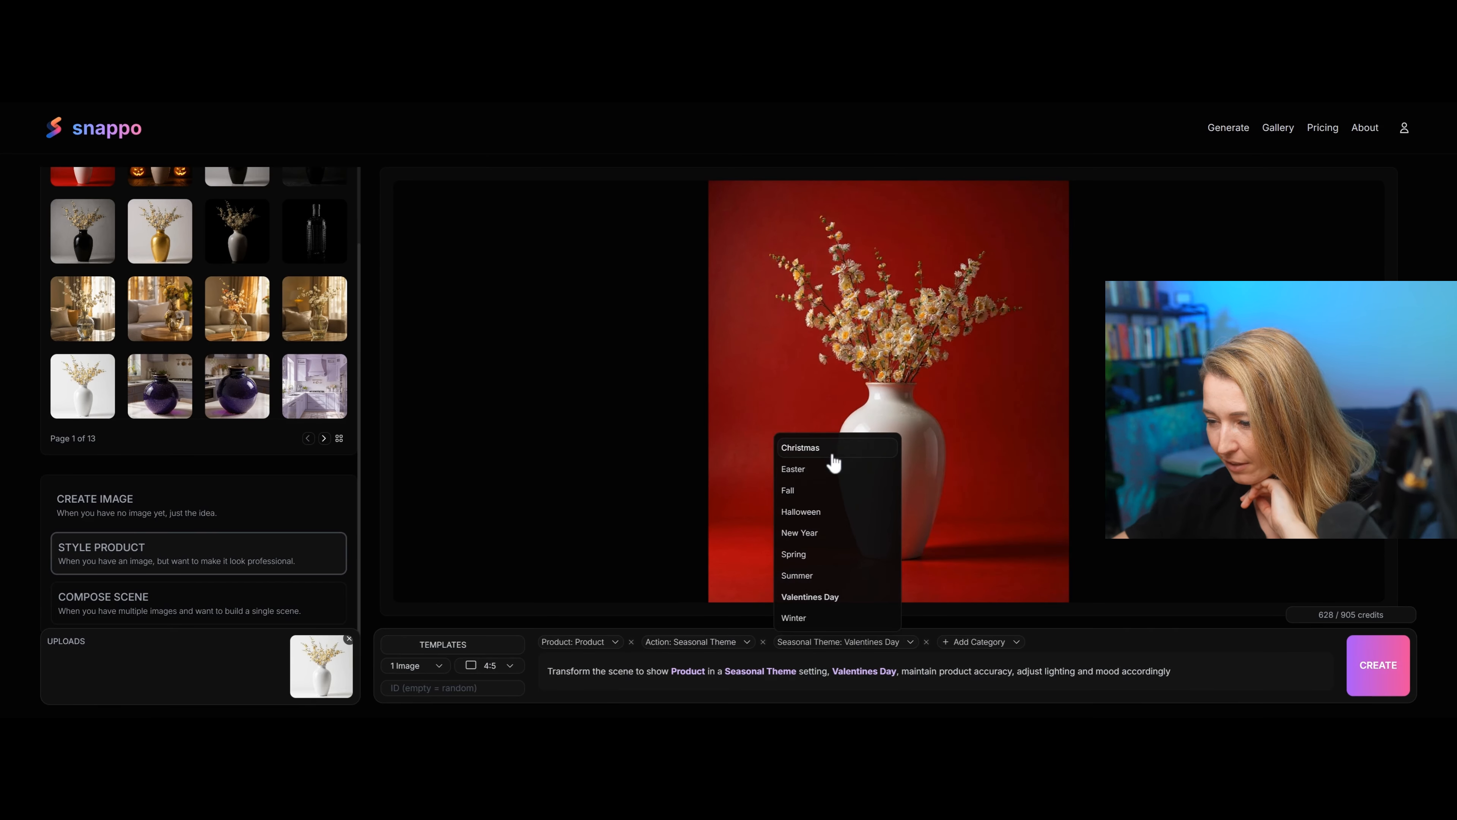
pyautogui.click(833, 490)
pyautogui.hotkey('ctrl', 'Return')
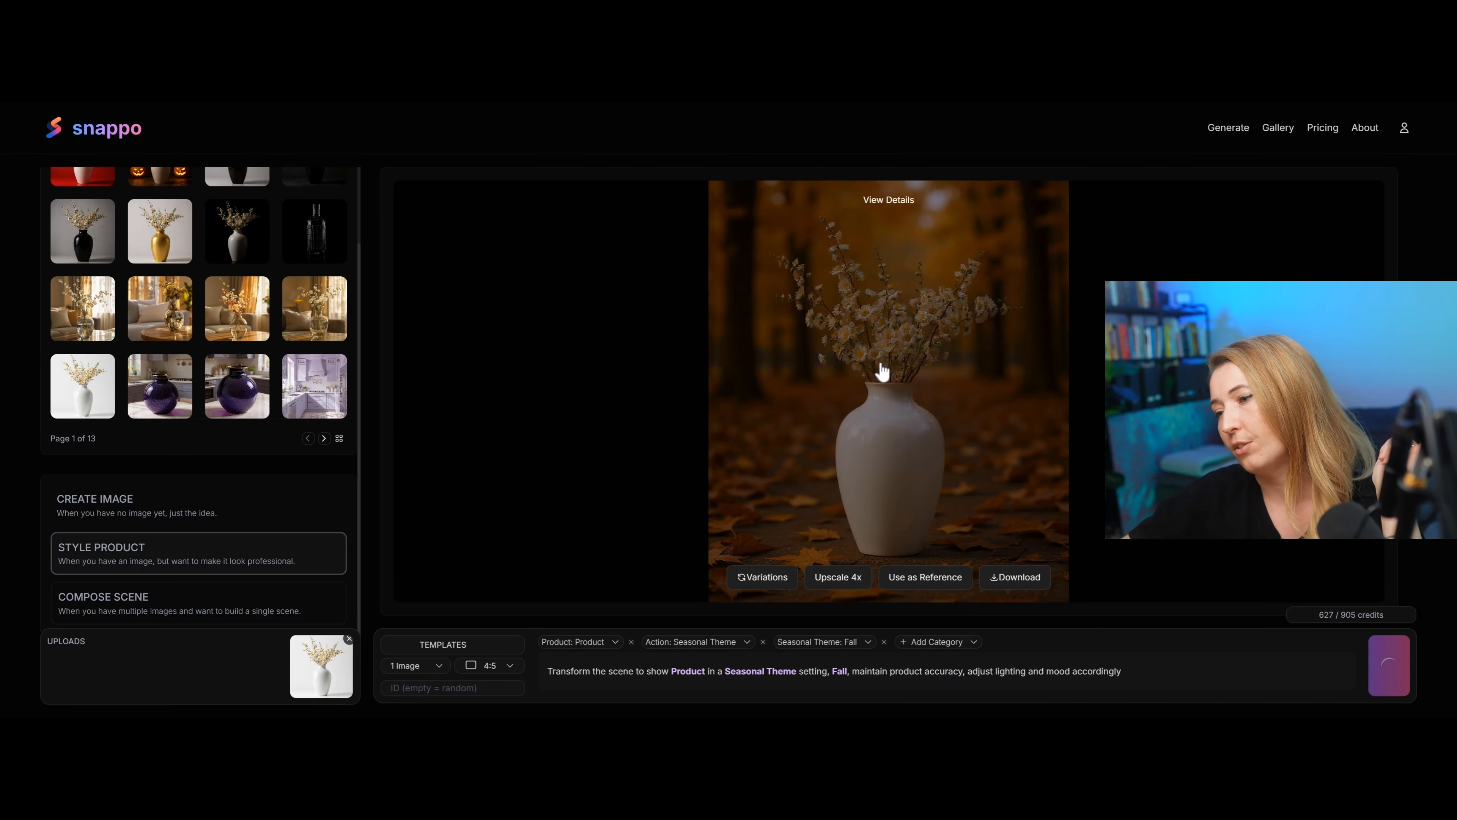
pyautogui.click(882, 370)
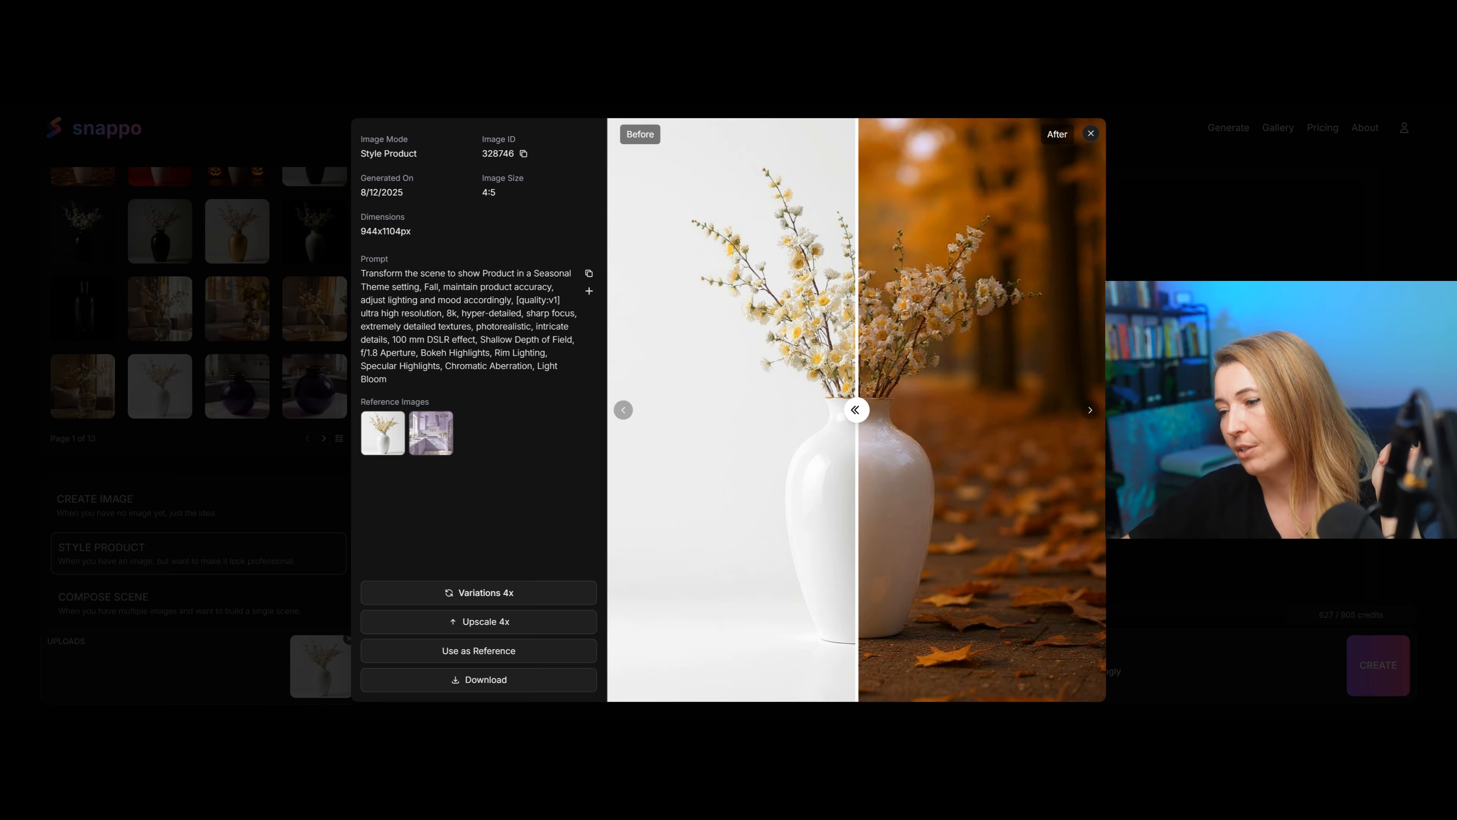
pyautogui.moveTo(856, 409); pyautogui.dragTo(1262, 505)
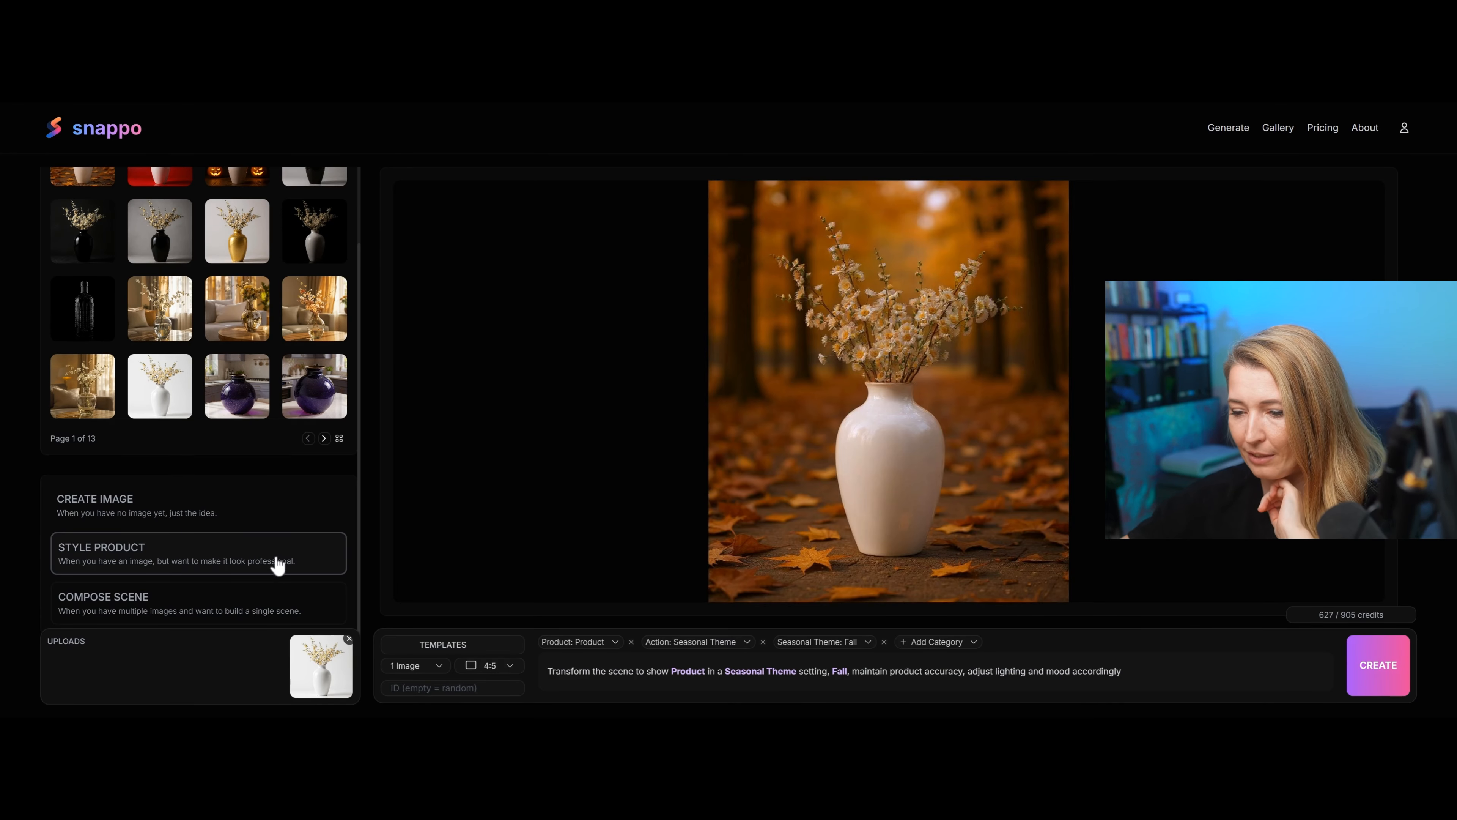
# Step: In Create Image mode, load the Liquid Splash template, generate the energy drink image and view its details
pyautogui.click(204, 518)
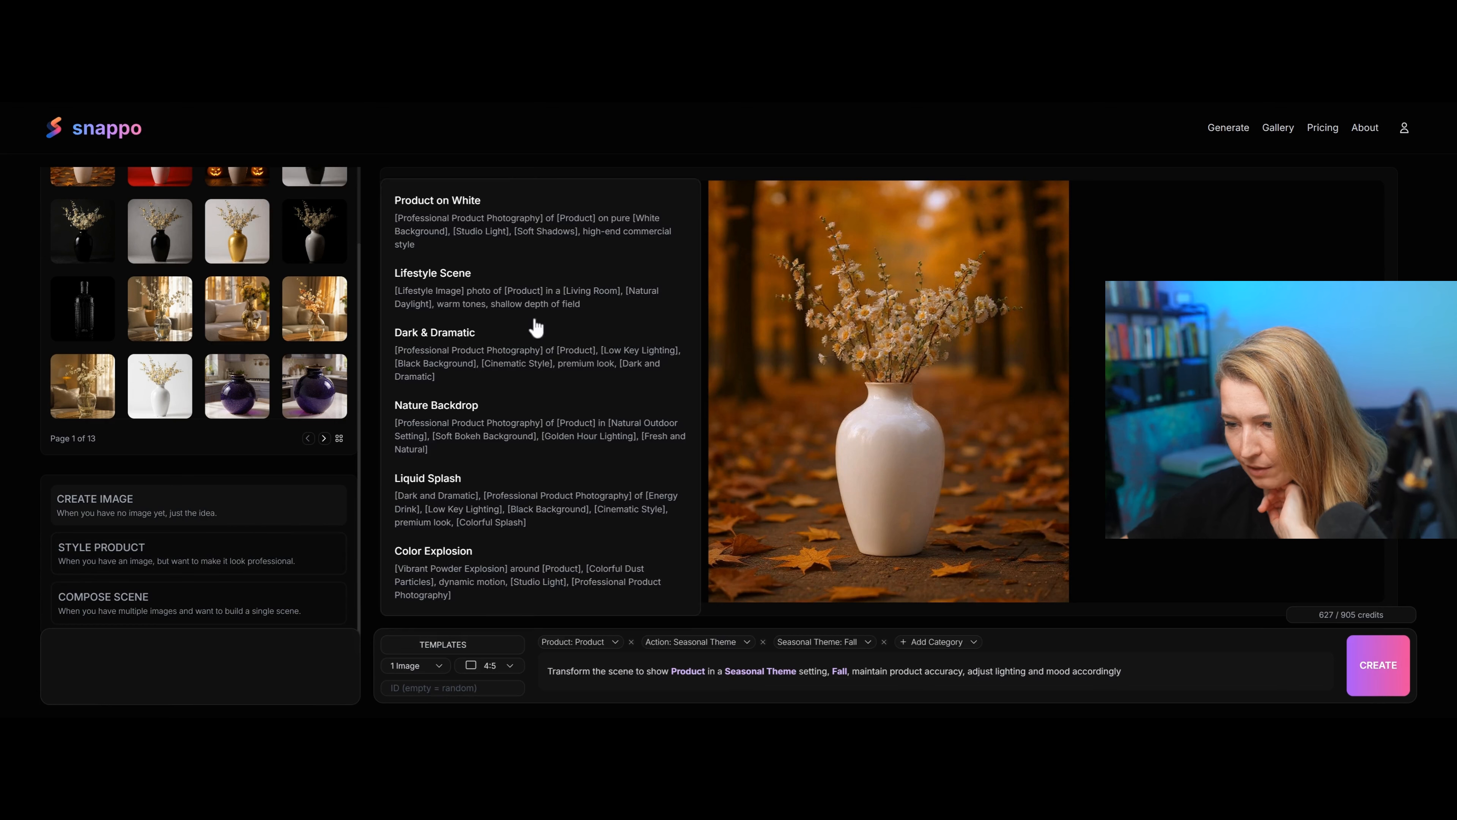
pyautogui.click(489, 508)
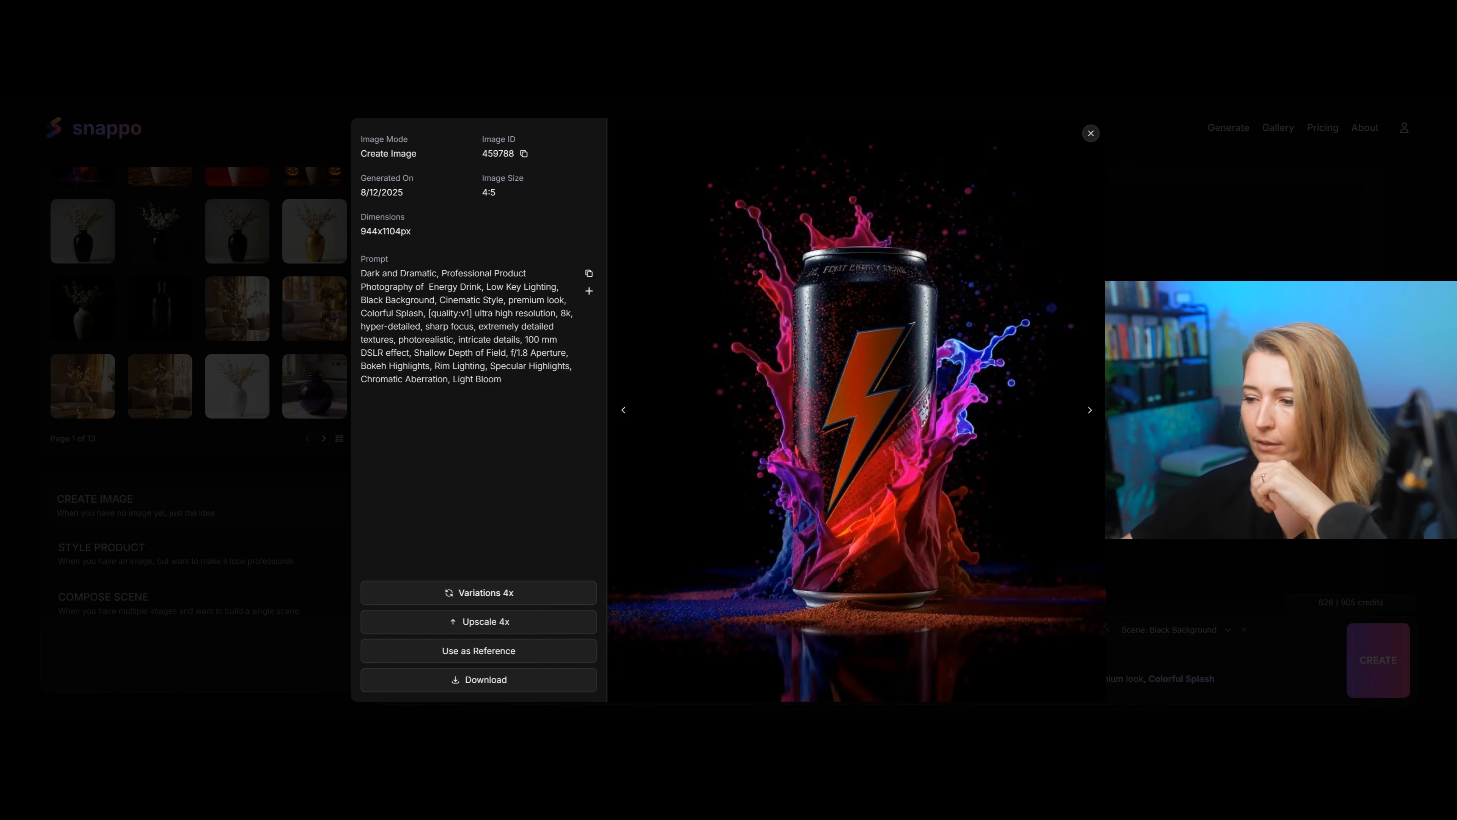
# Step: In Style Product mode, inspect the purple vase kitchen image from the gallery and set it as the Style Product reference
pyautogui.click(155, 550)
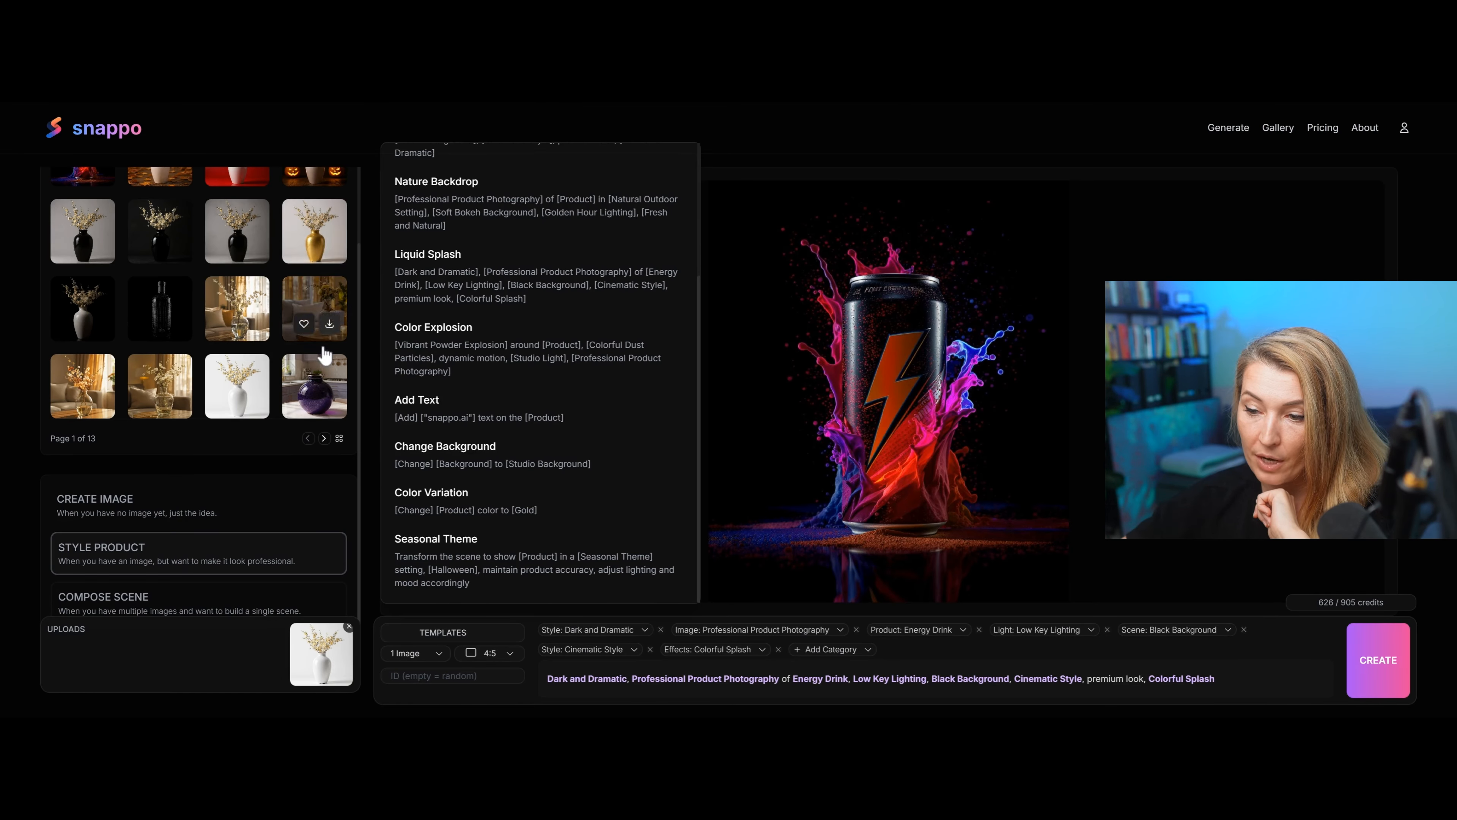
pyautogui.click(310, 386)
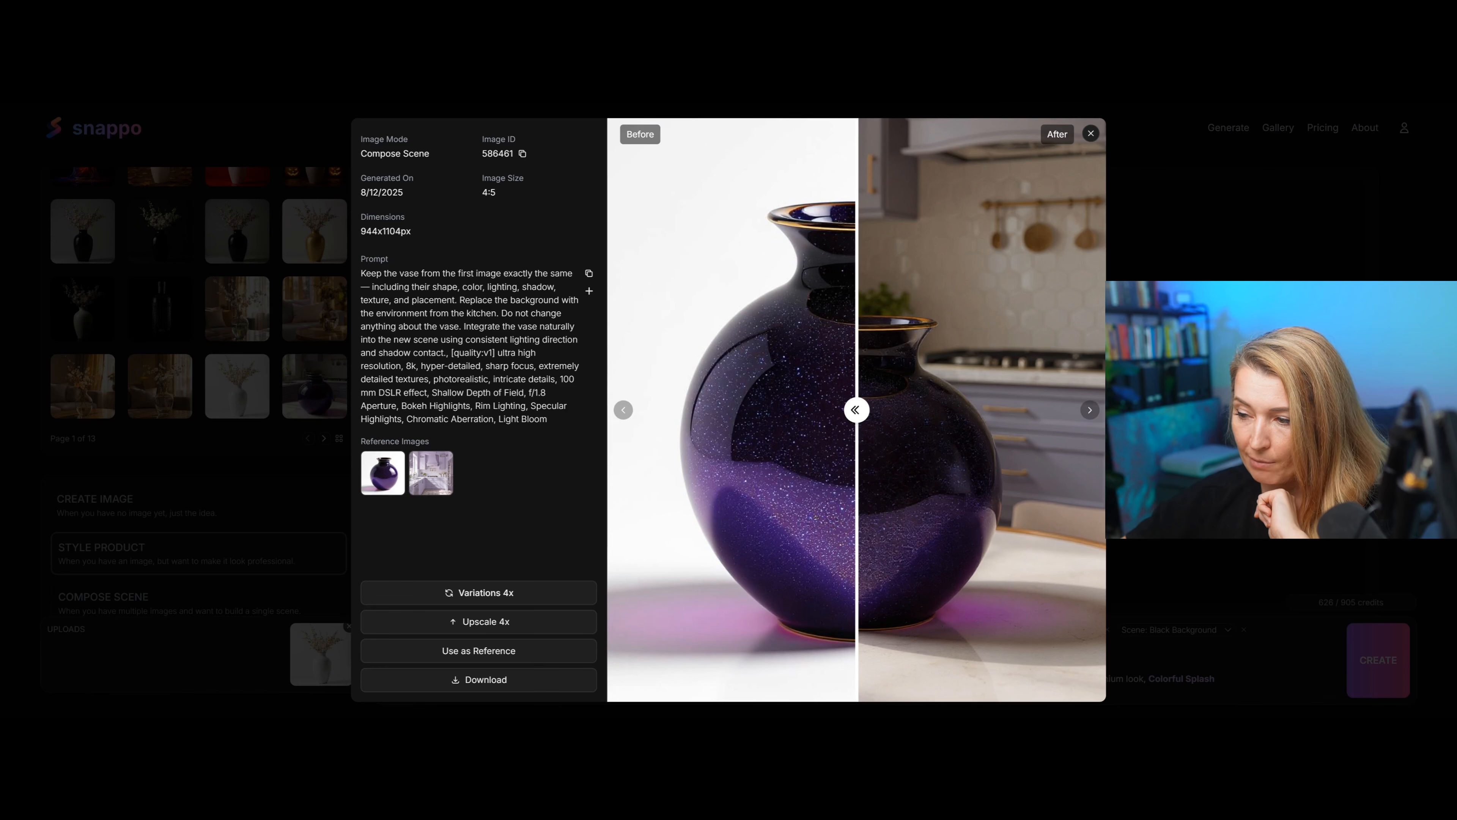
pyautogui.moveTo(857, 410); pyautogui.dragTo(243, 319)
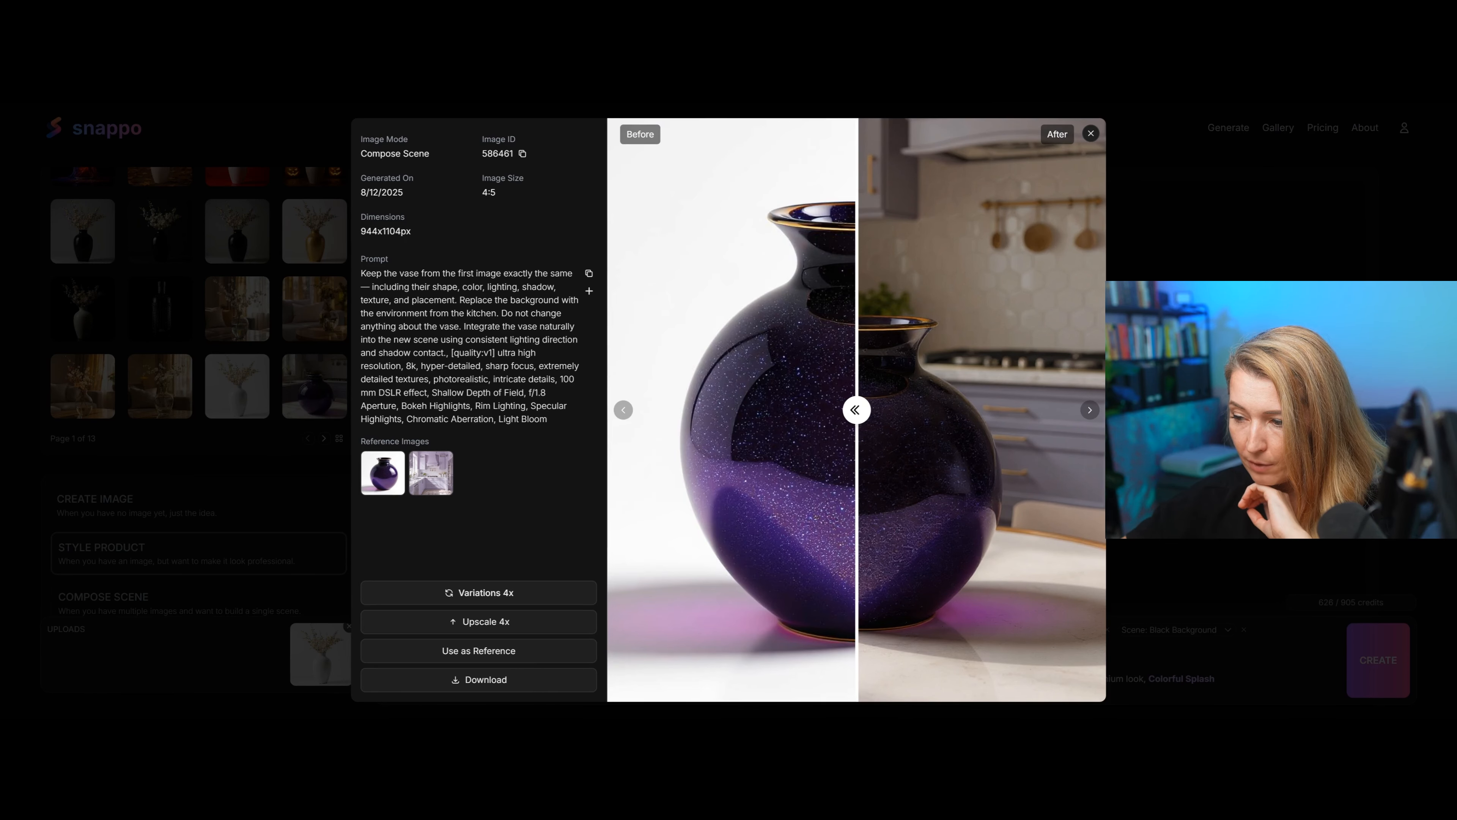
pyautogui.click(856, 409)
pyautogui.click(510, 654)
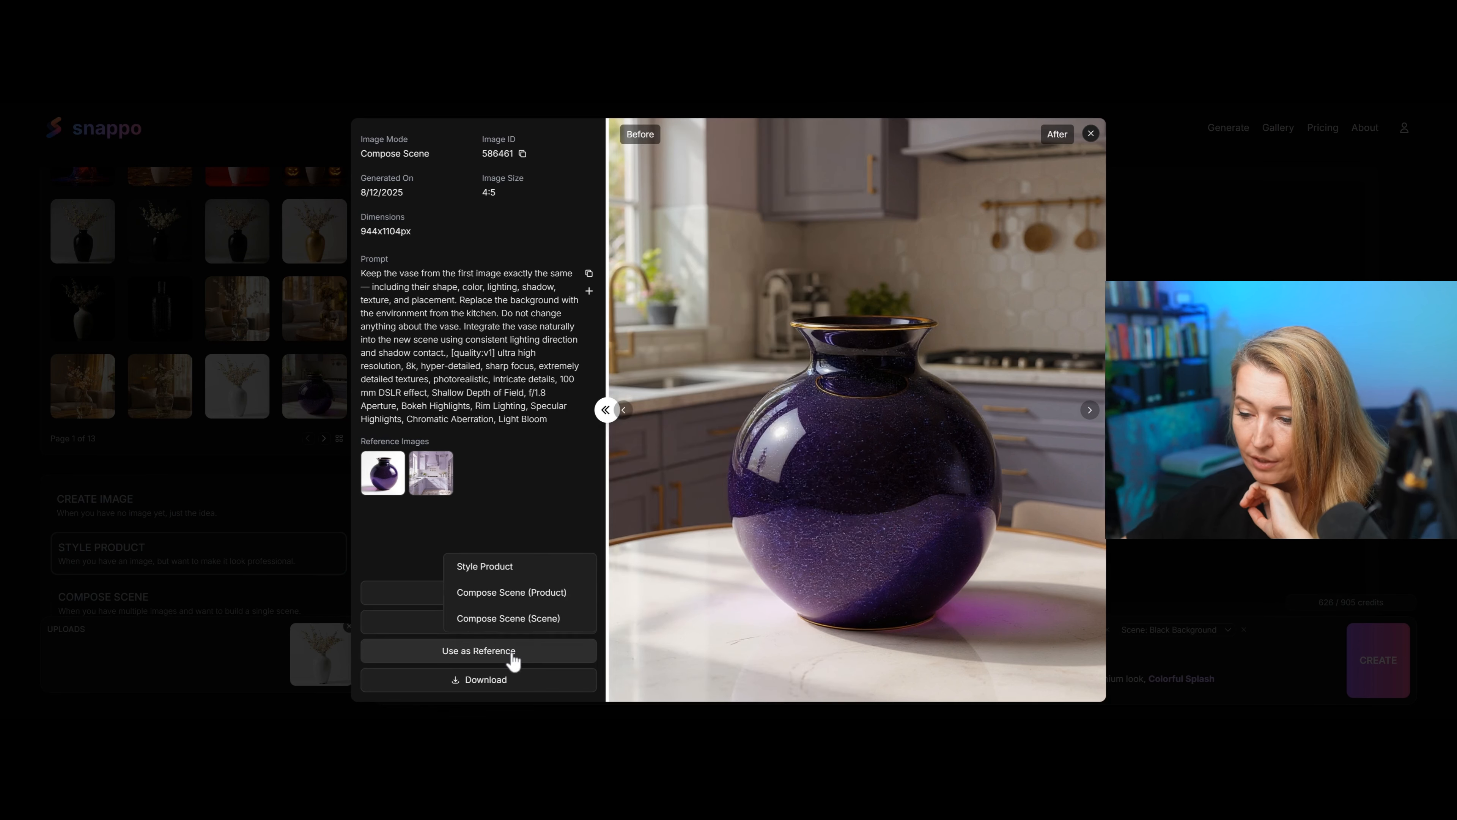
pyautogui.click(523, 570)
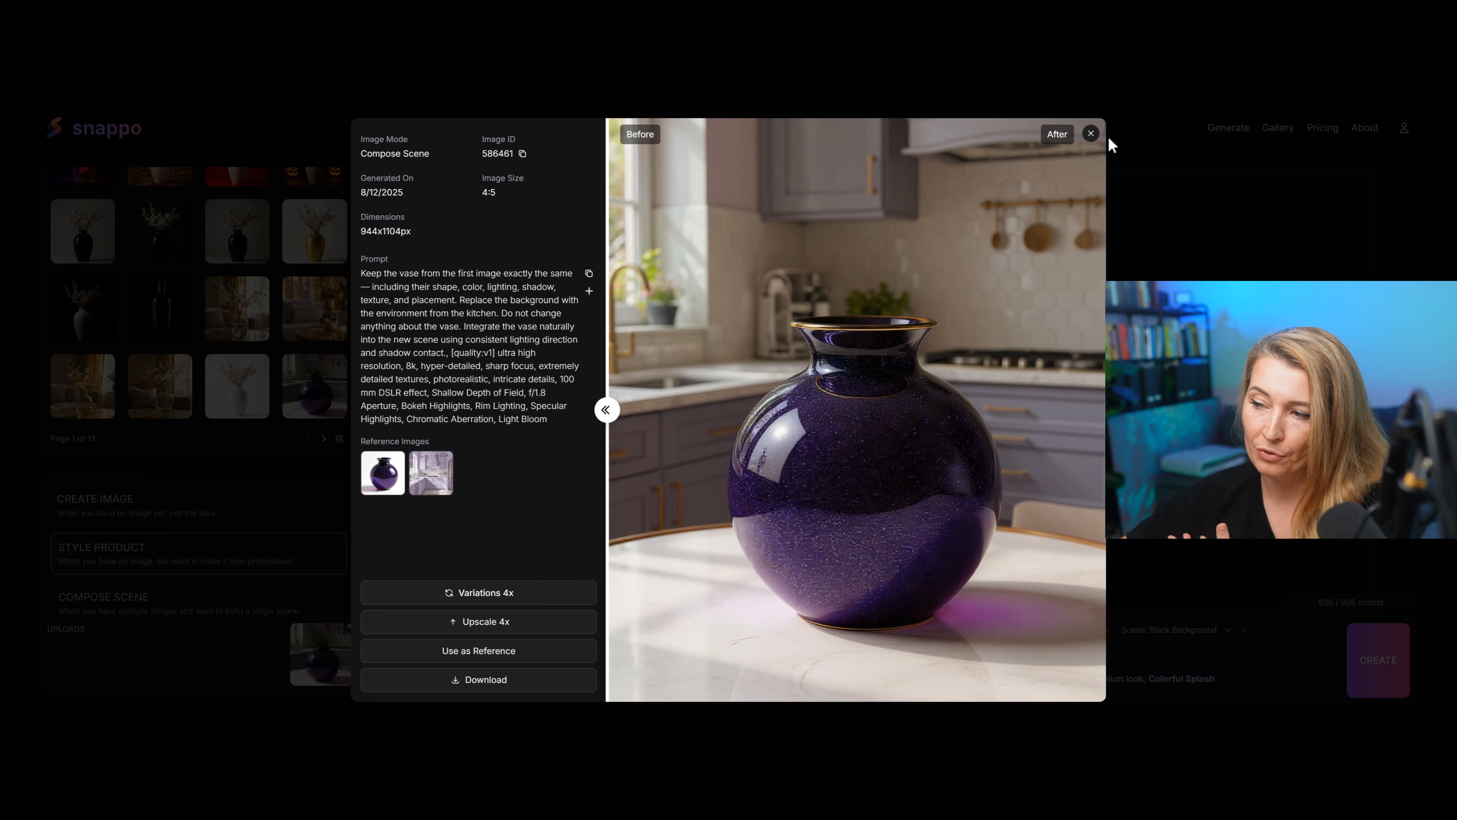
pyautogui.click(1091, 134)
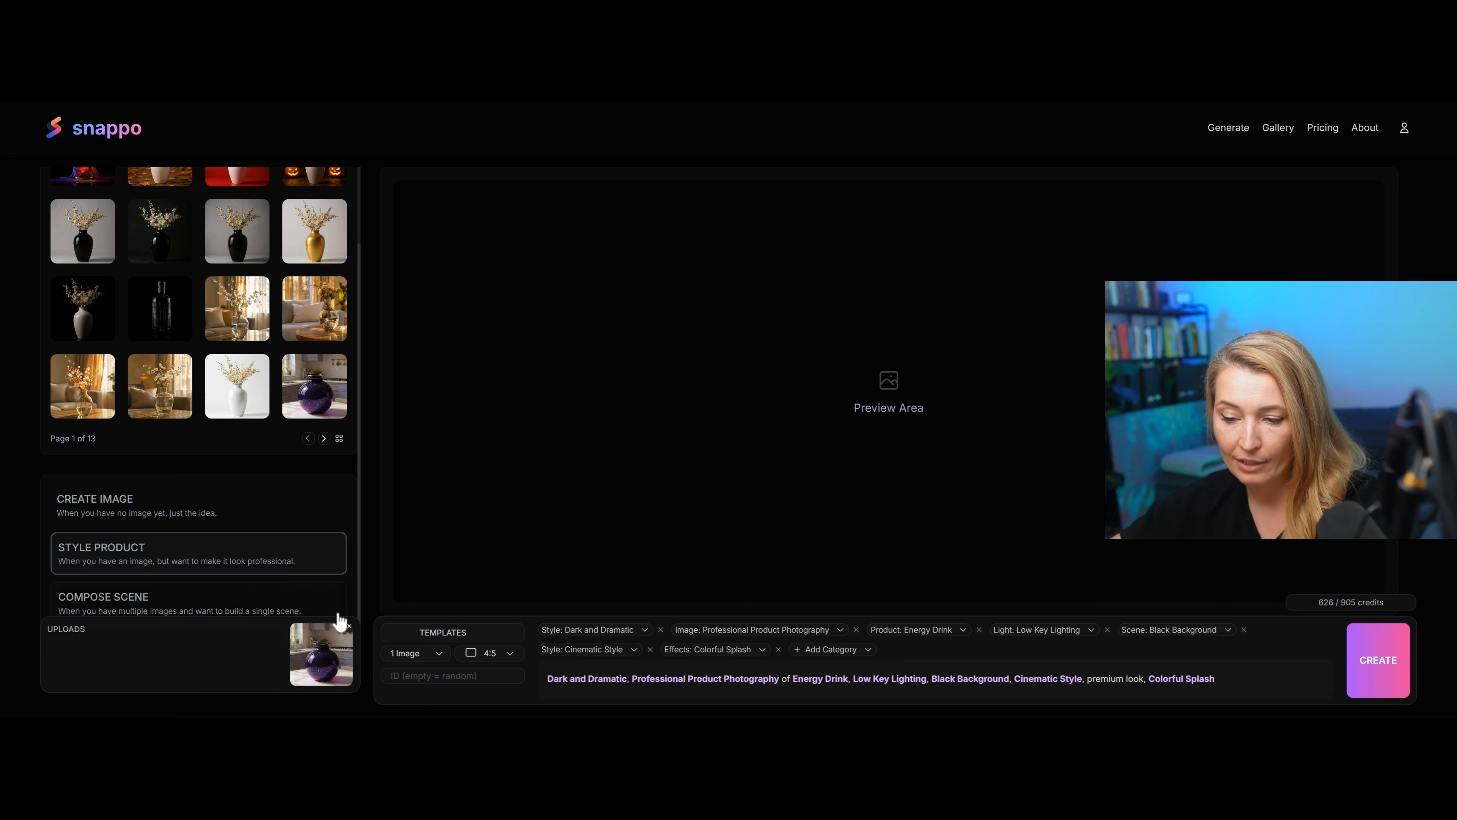
# Step: Apply the Product on White template to the purple vase, generate the image, and compare it with the kitchen original
pyautogui.click(443, 632)
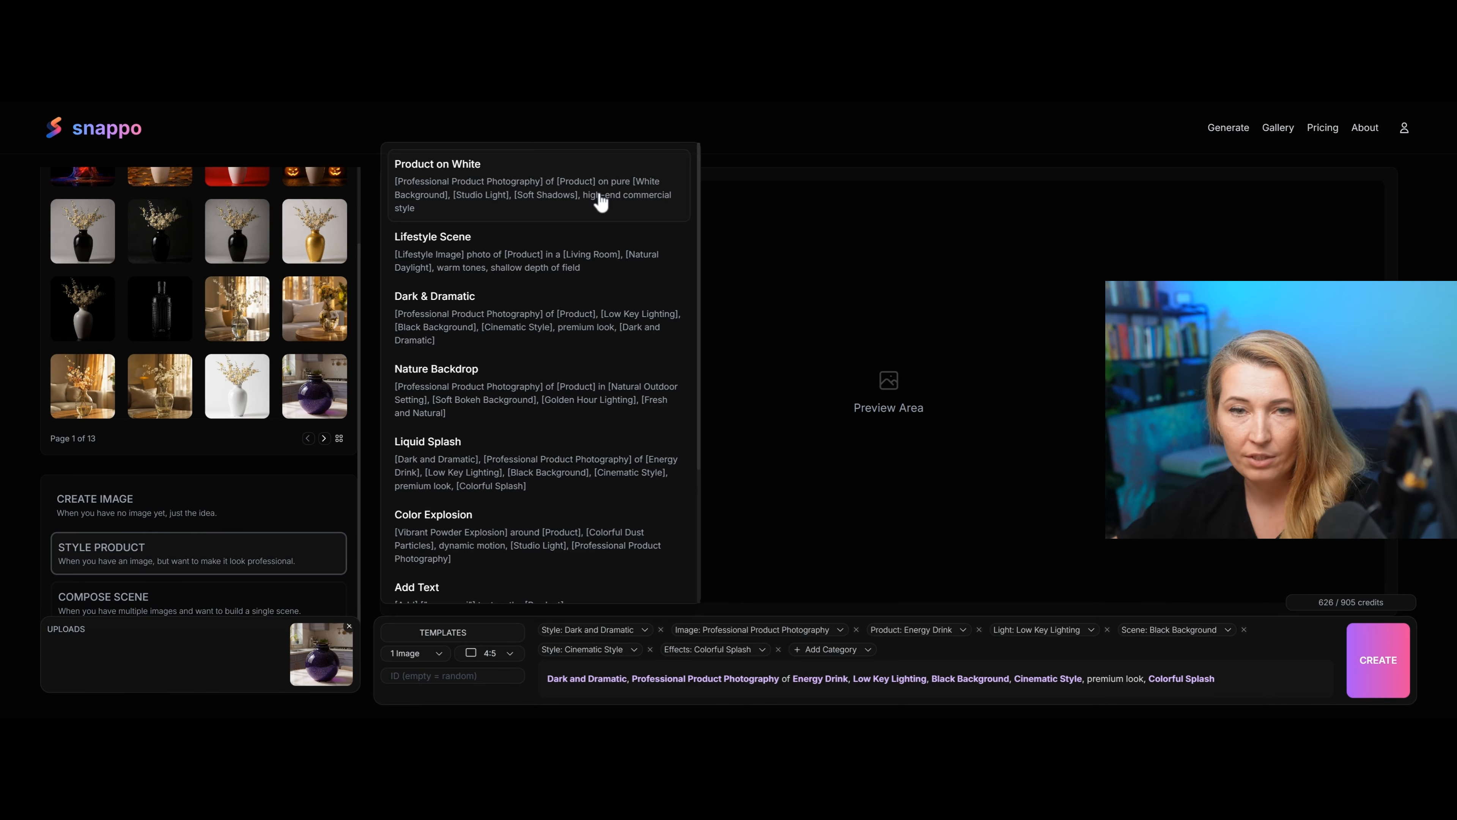
pyautogui.click(487, 188)
pyautogui.click(1377, 664)
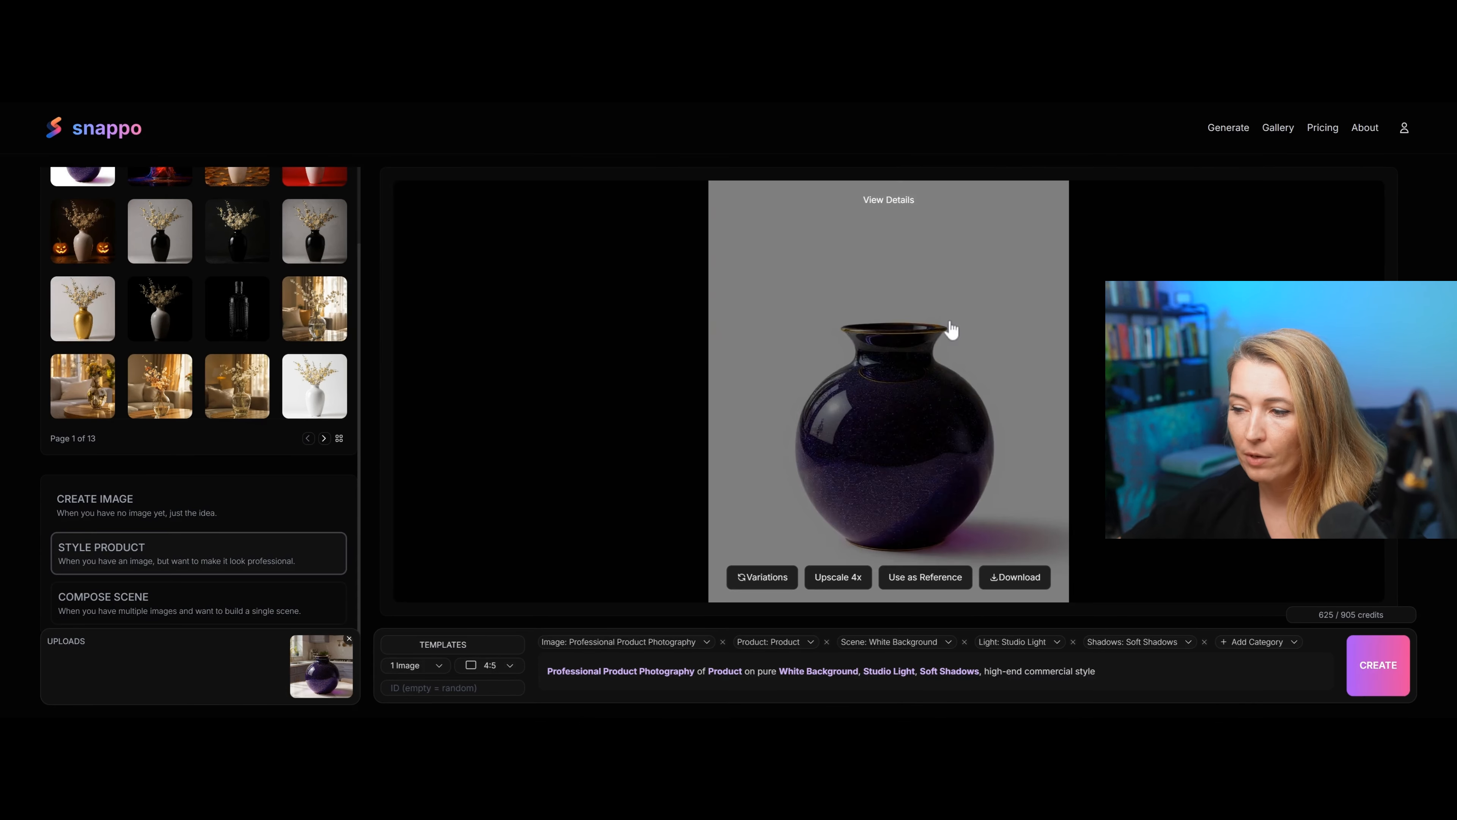
pyautogui.click(952, 333)
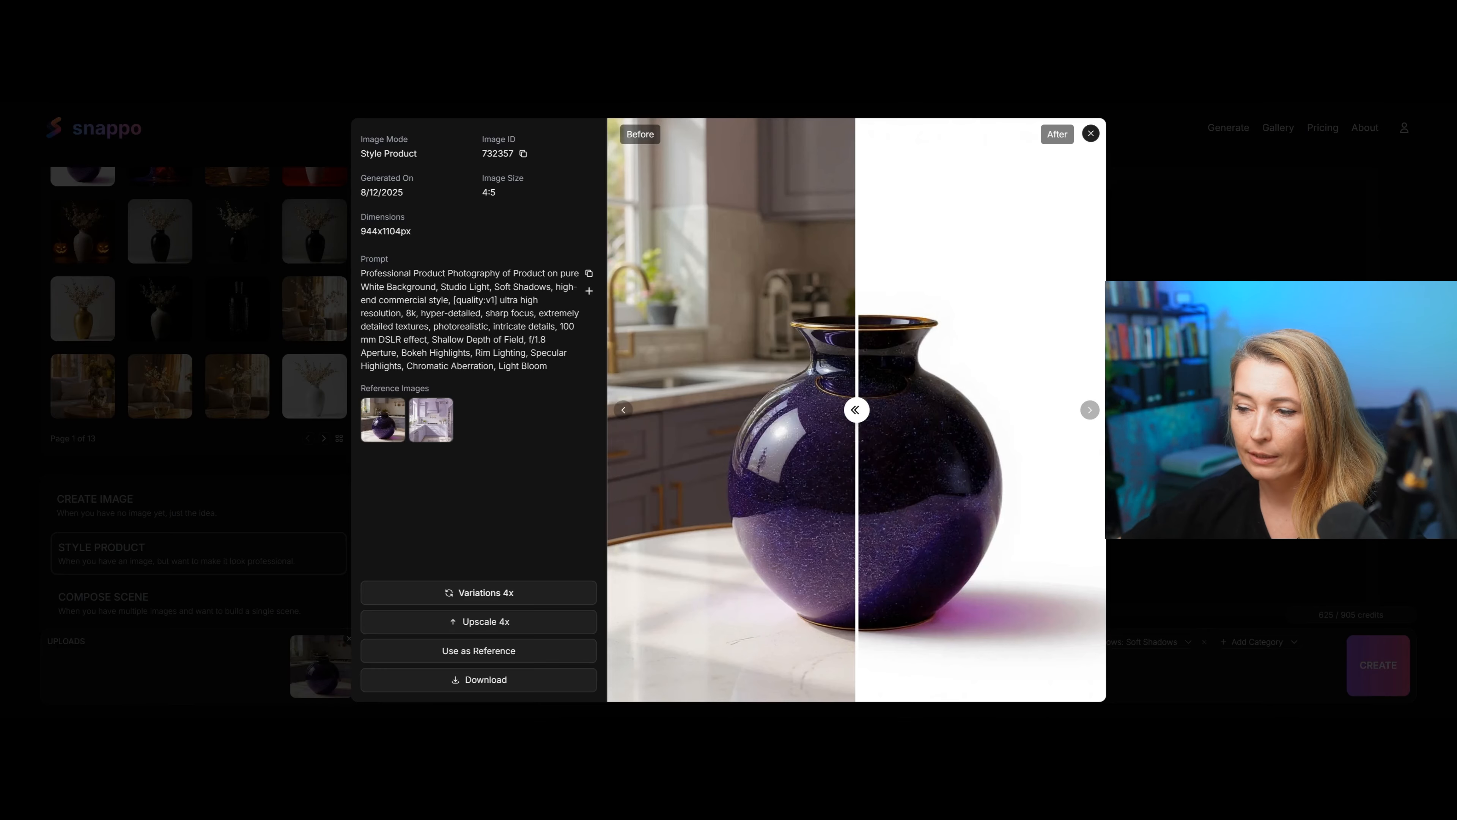
pyautogui.moveTo(856, 410); pyautogui.dragTo(607, 410)
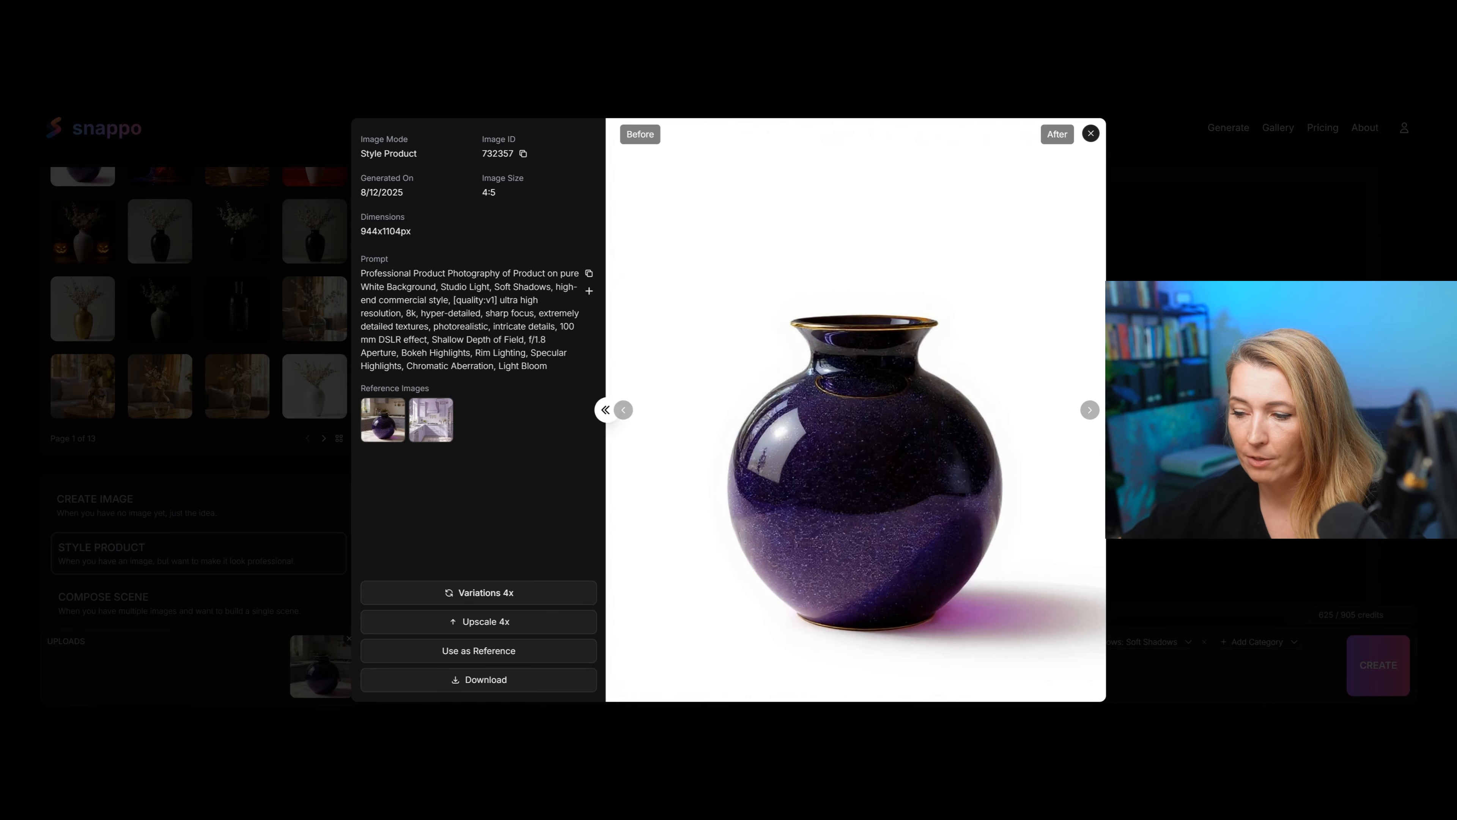
pyautogui.click(1091, 134)
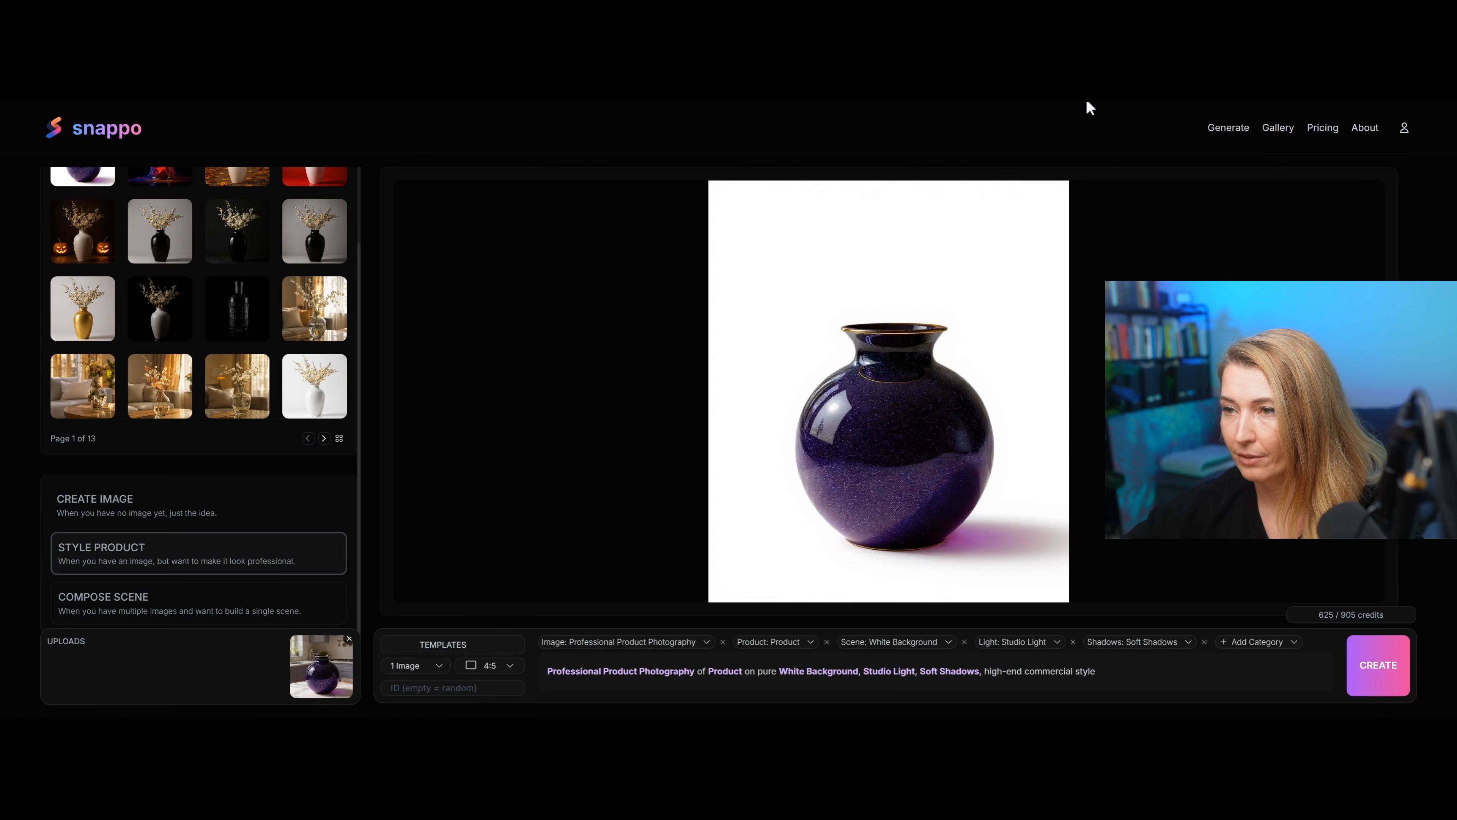
# Step: Return to the newest images in the gallery and open the list of prompt templates
pyautogui.scroll(2, 104, 400)
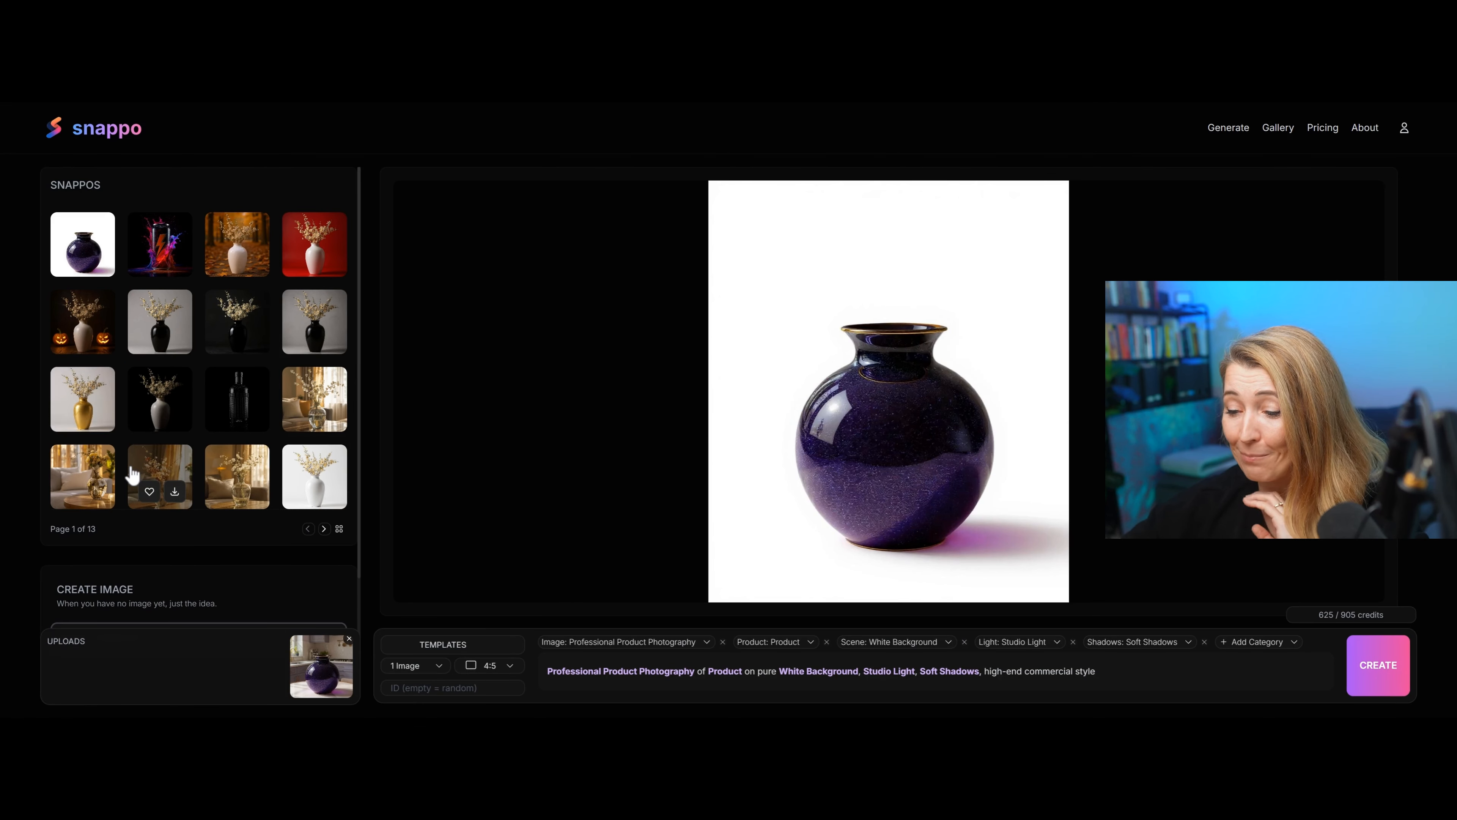
pyautogui.click(496, 650)
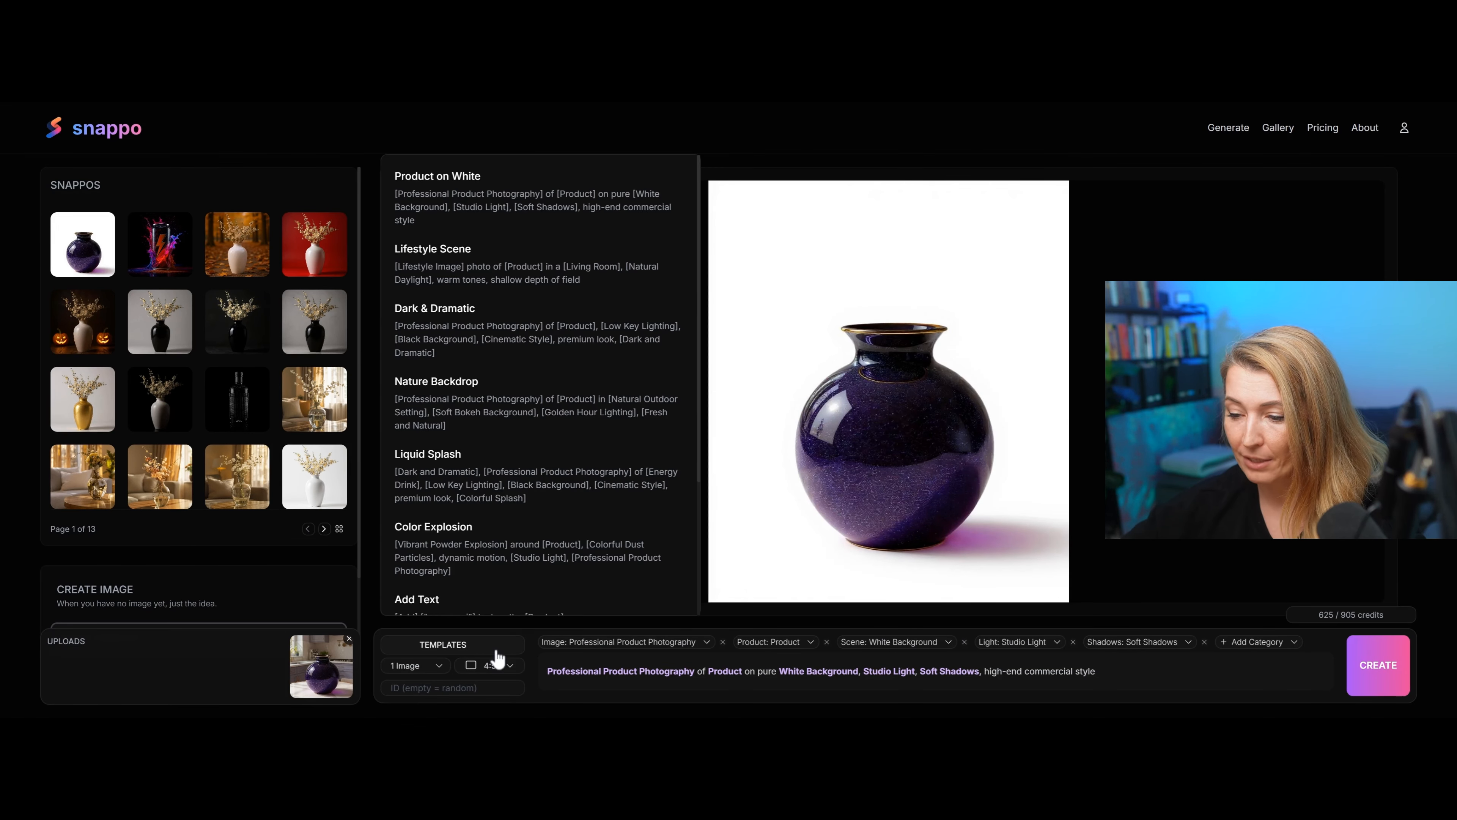